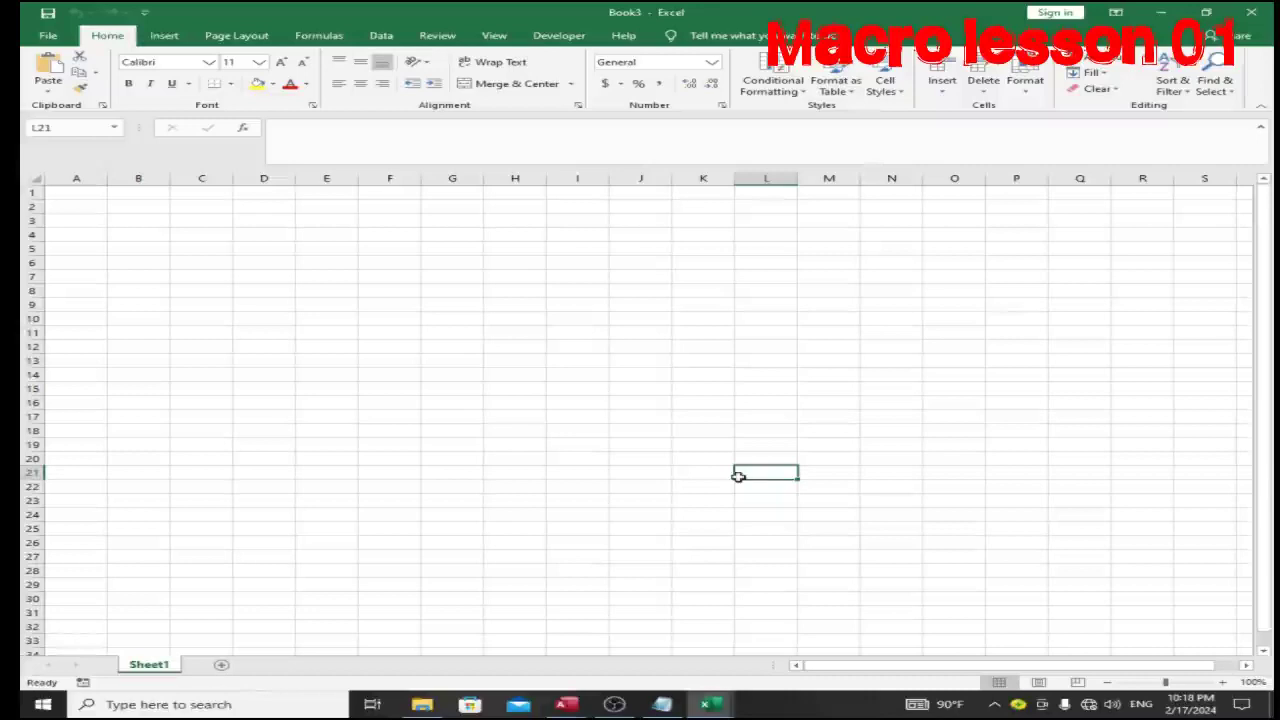
Starting from cell A1, set up a new macro recording and name the macro SampleMacro
left_click(79, 189)
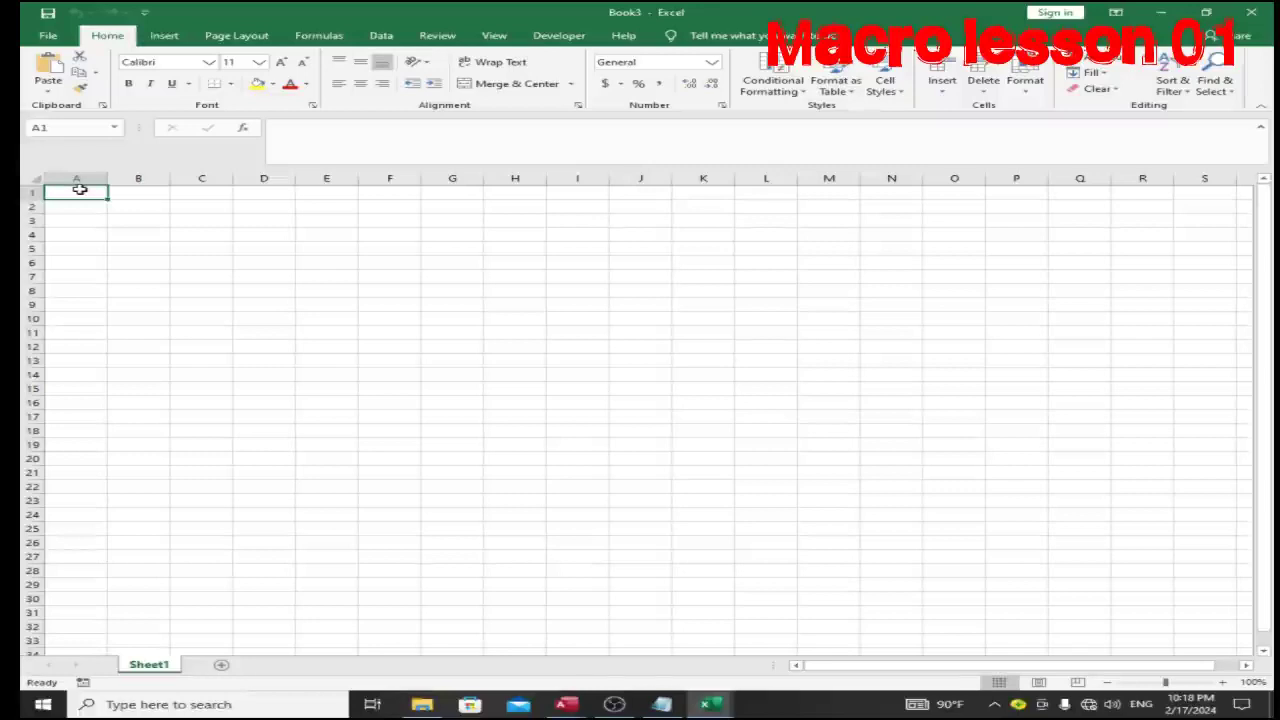
left_click(583, 42)
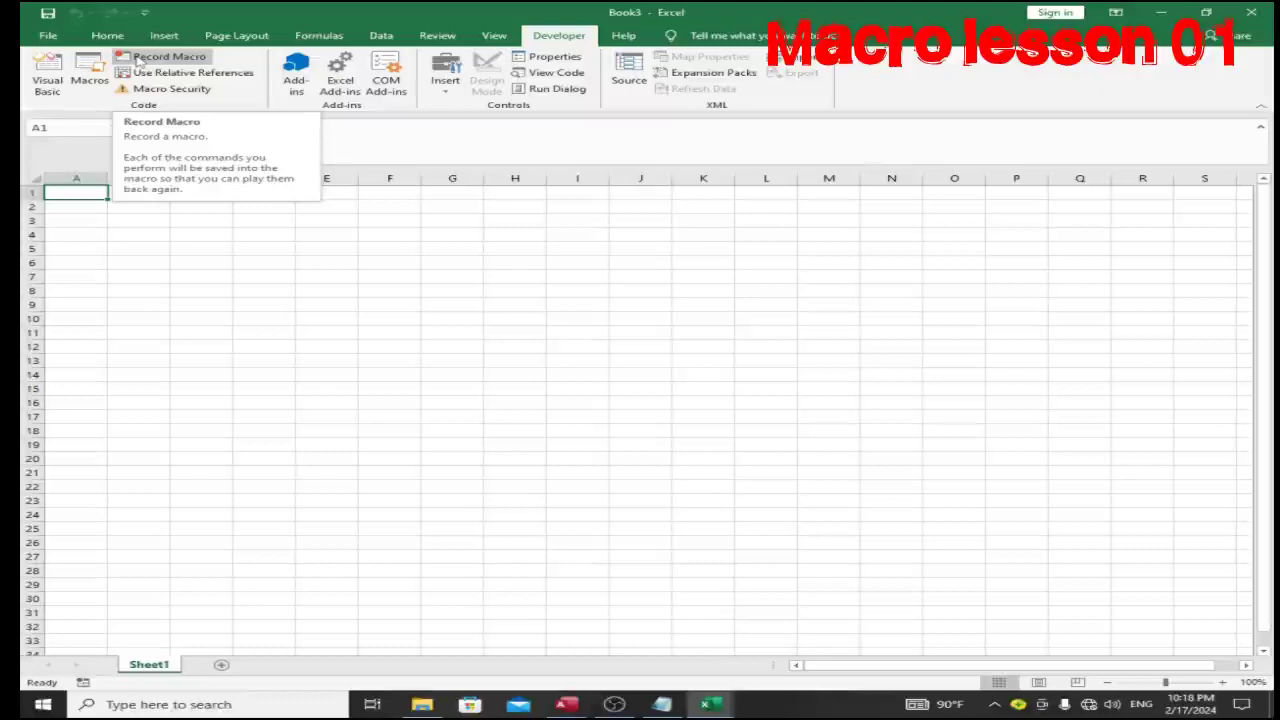
left_click(138, 60)
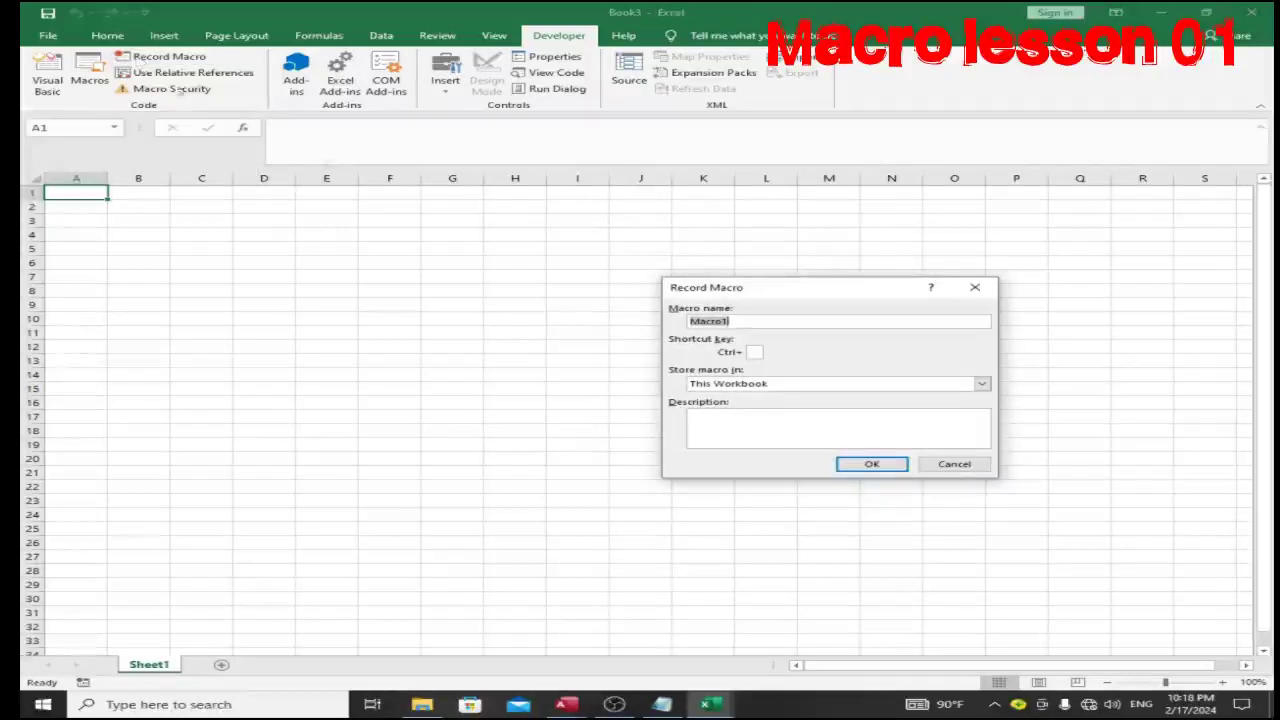
left_click_drag(692, 288, 510, 261)
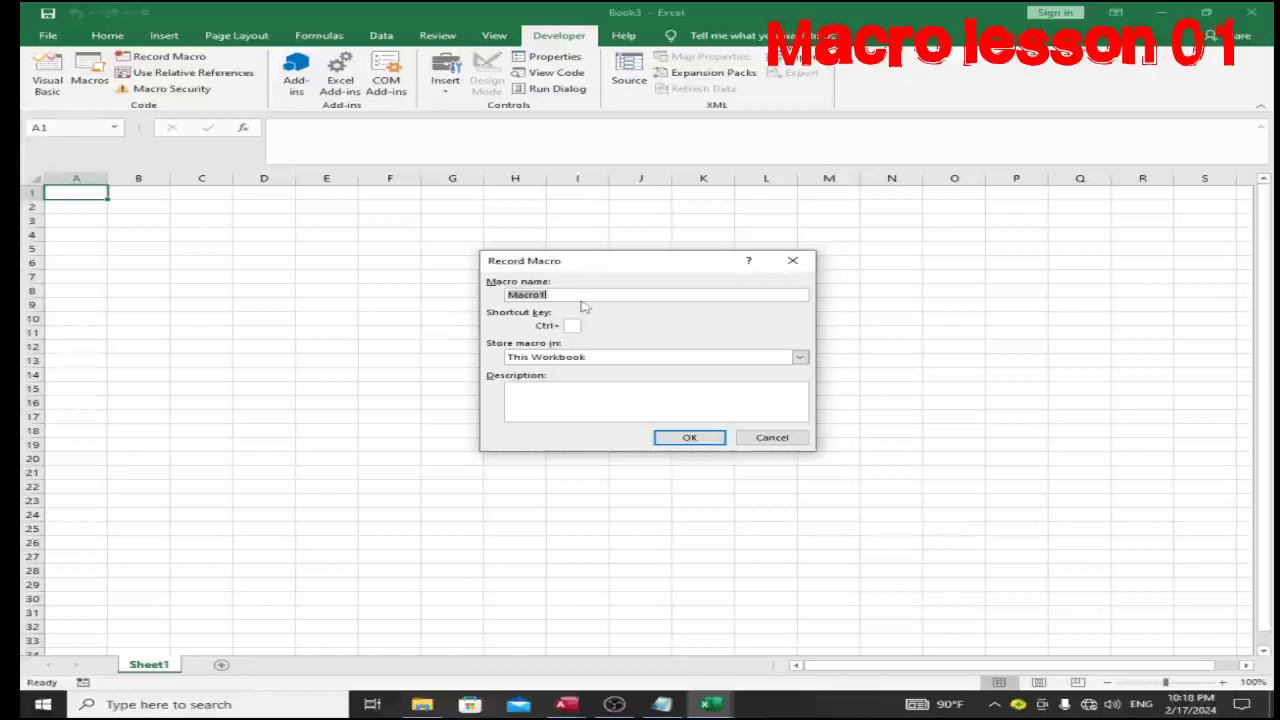
type("SampleMacro")
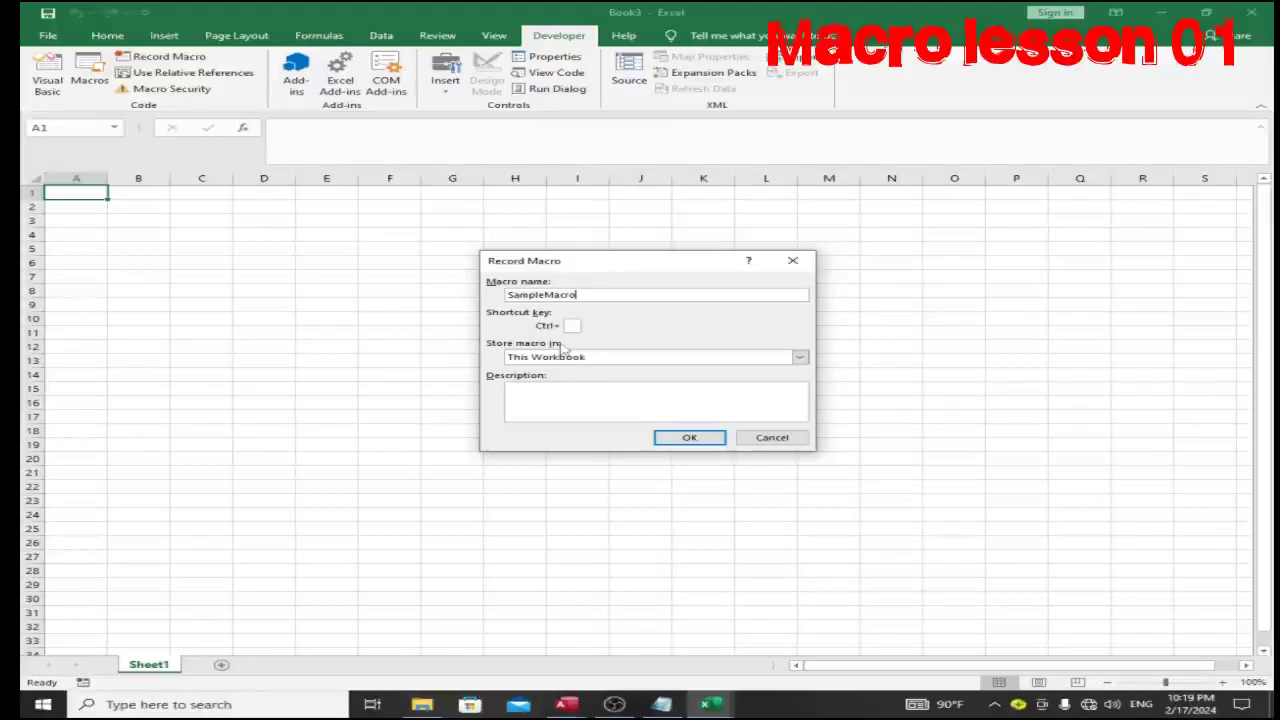
Copy the macro name into the description as SampleMacro and start recording the macro
left_click(551, 398)
left_click_drag(614, 297, 468, 291)
key("ctrl+c")
left_click(537, 392)
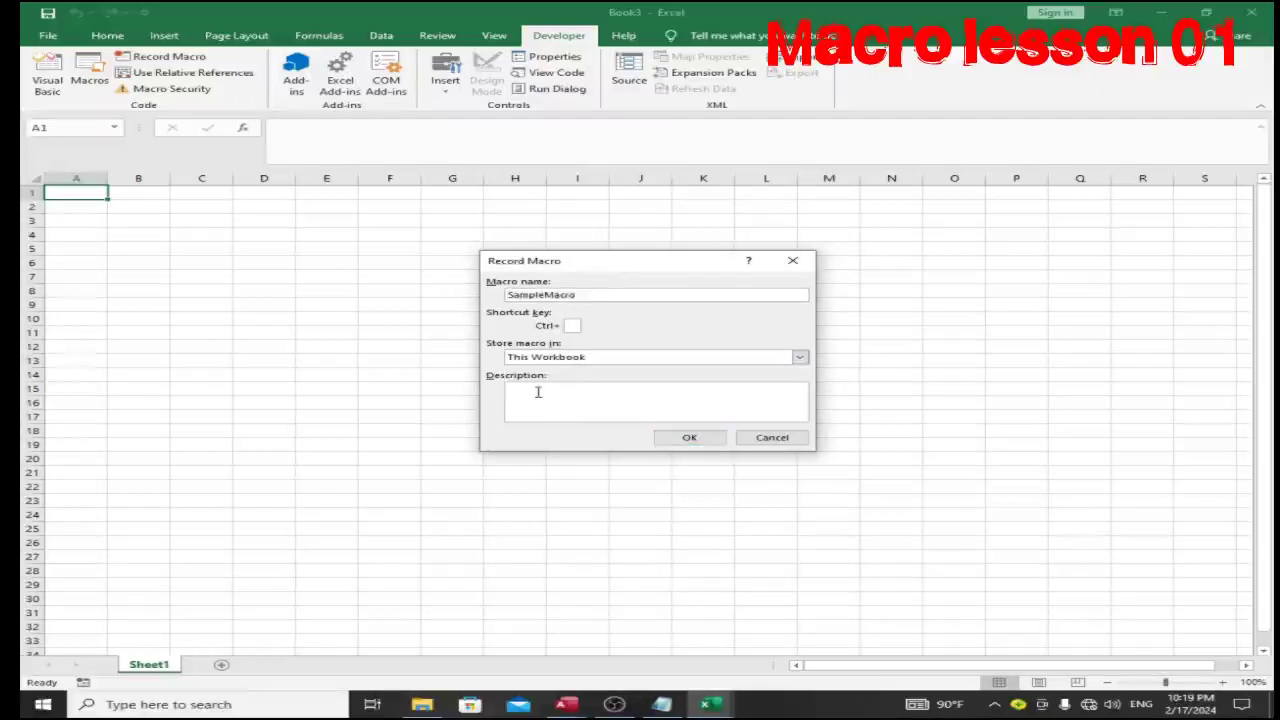
key("ctrl+v")
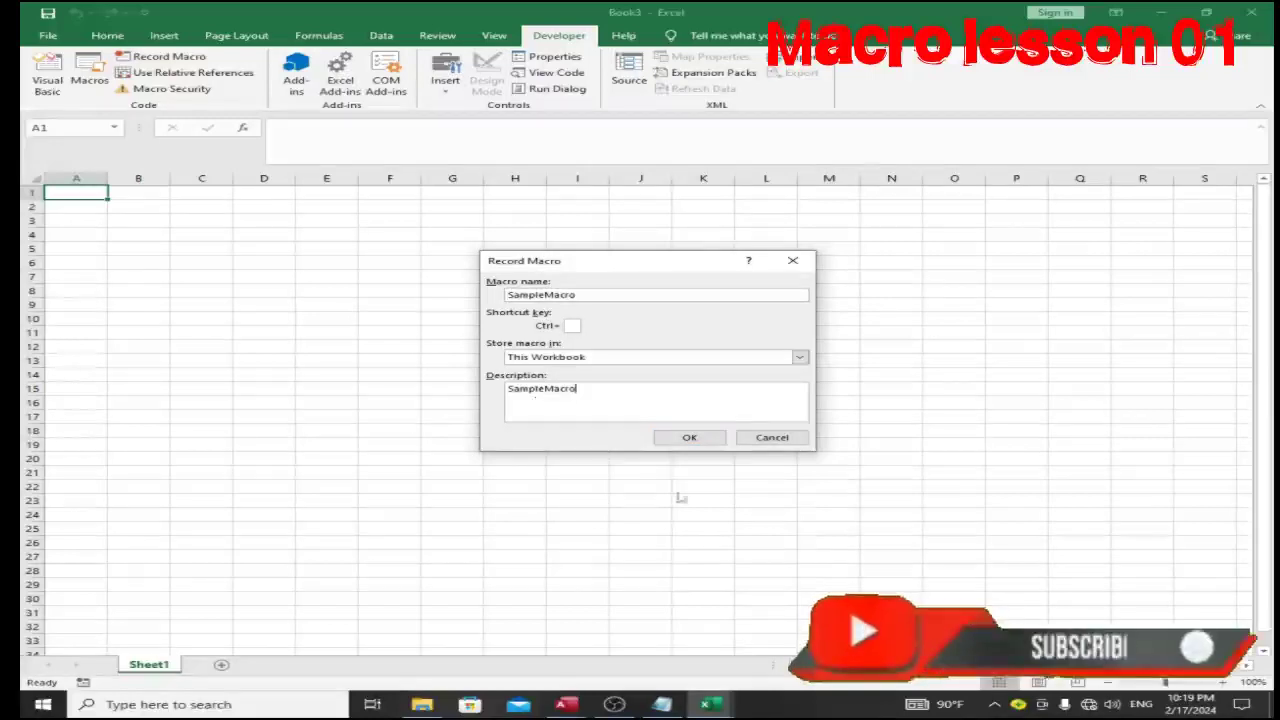
left_click(689, 440)
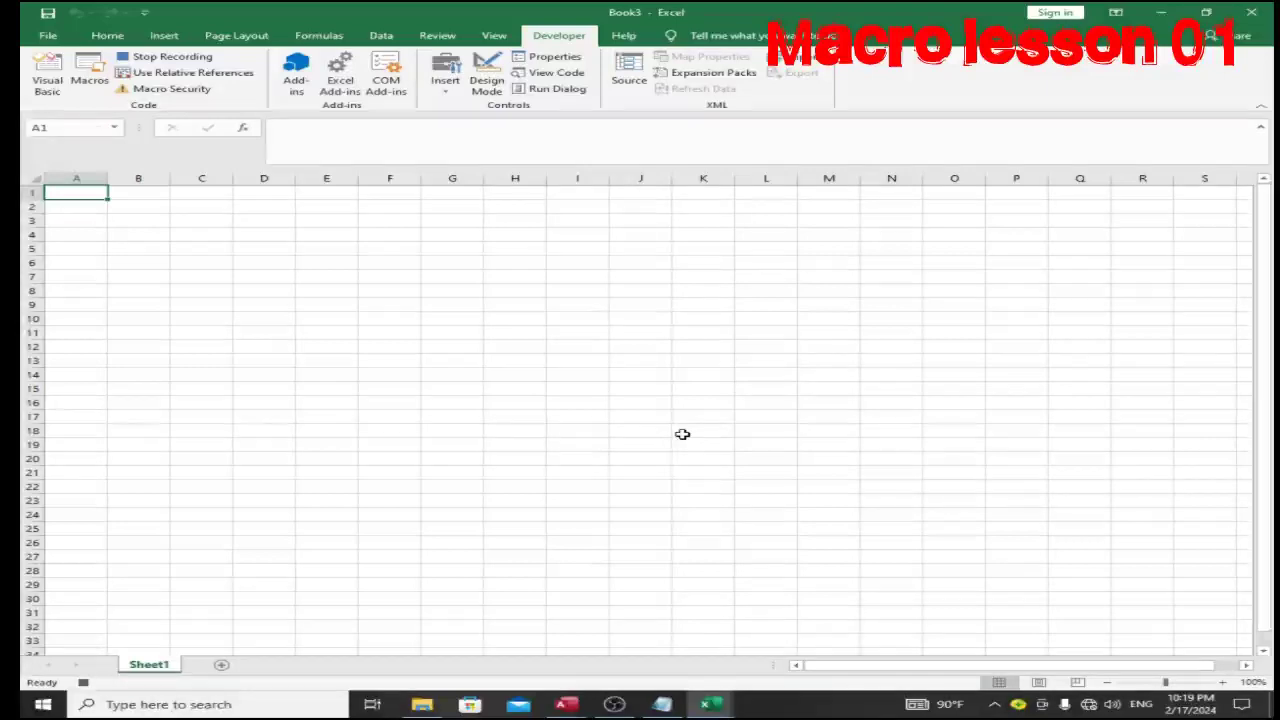
Enter the headers S.No., Day and Result in cells B2, C2 and D2, and widen columns C and D
left_click(124, 207)
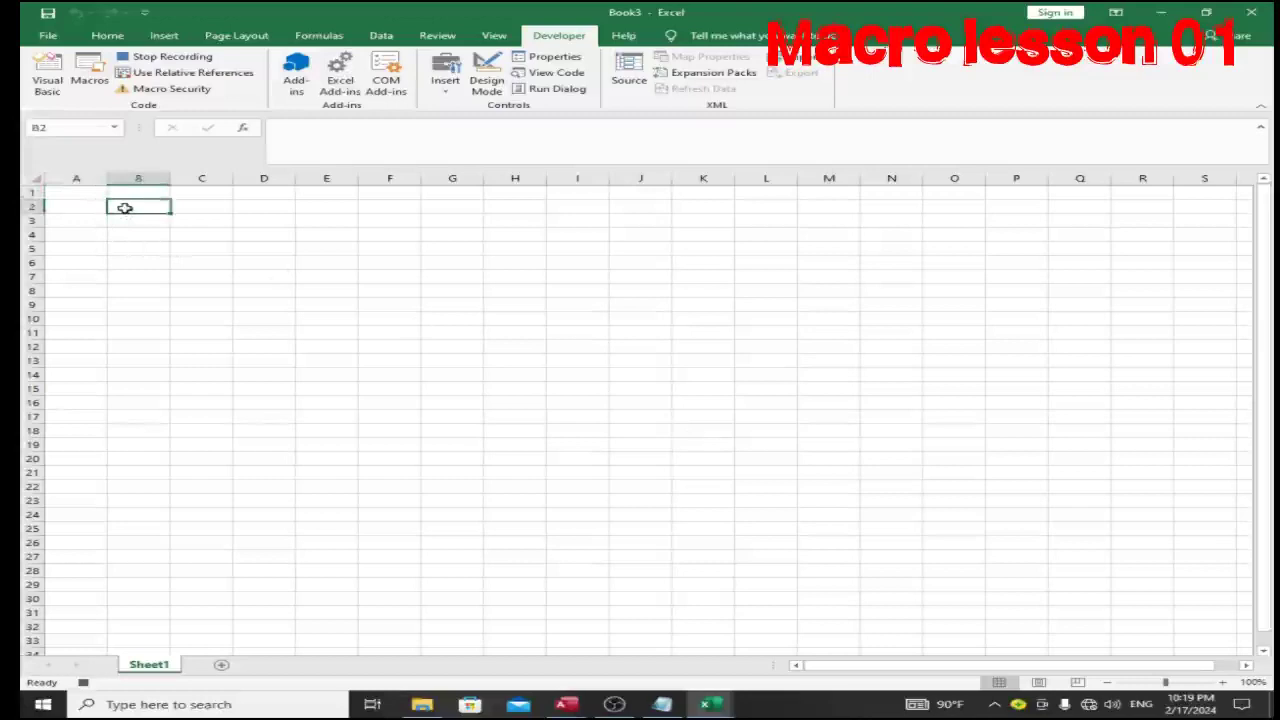
type("S.No.")
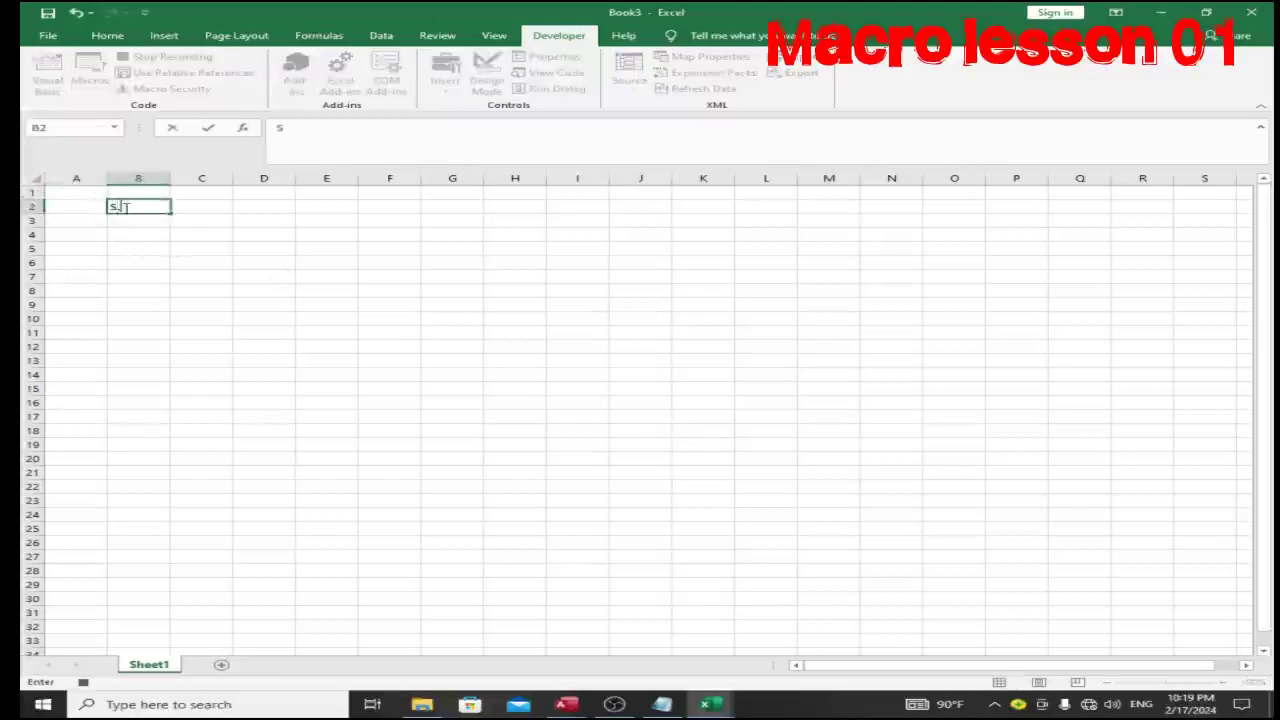
left_click(222, 209)
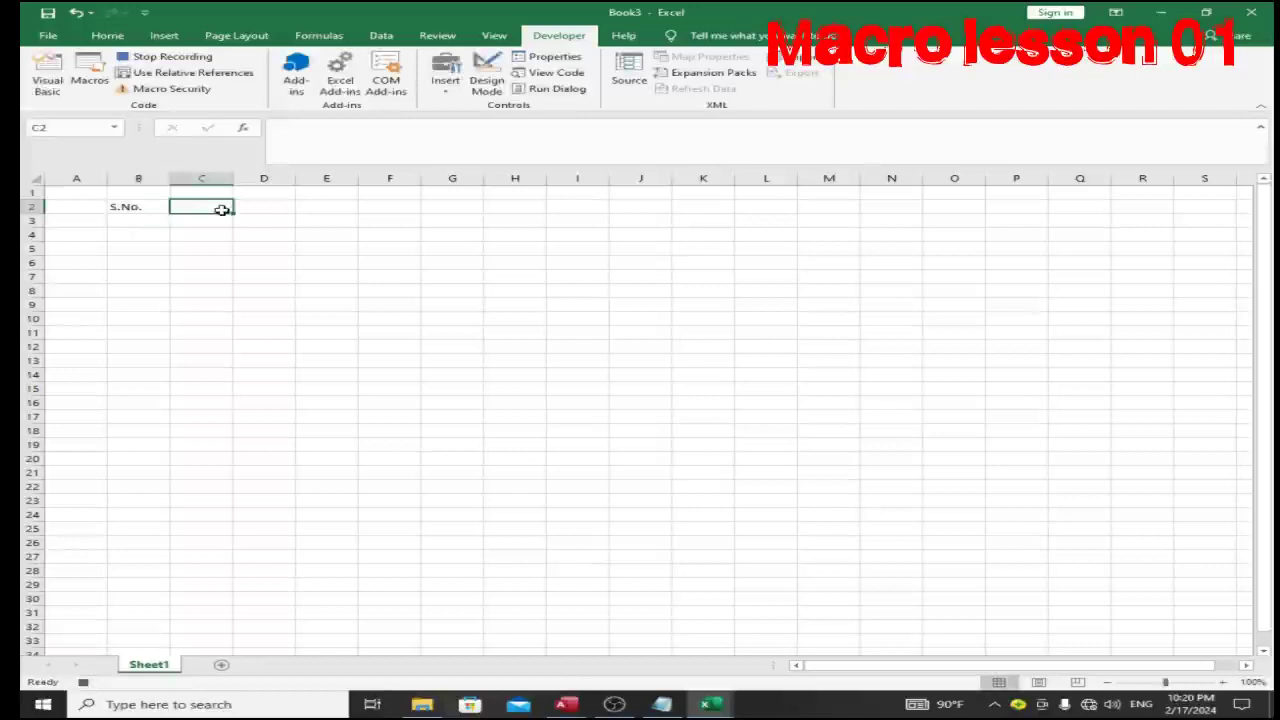
type("Day")
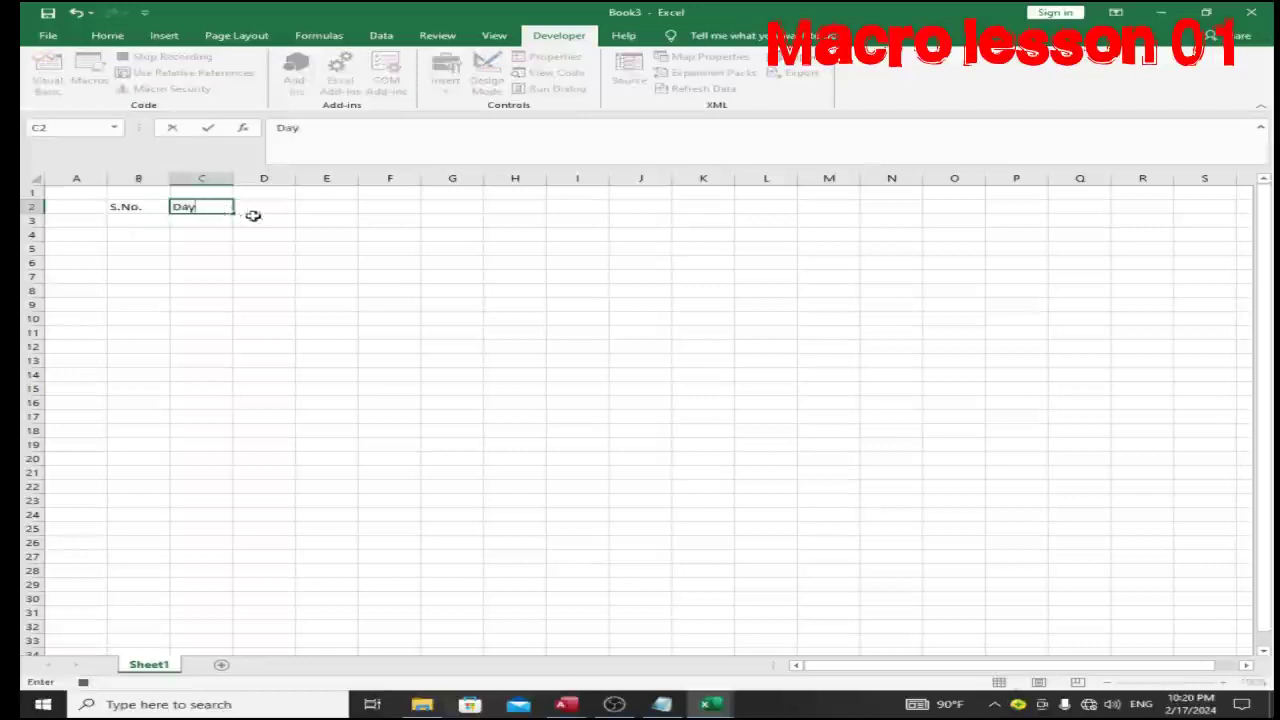
left_click(263, 207)
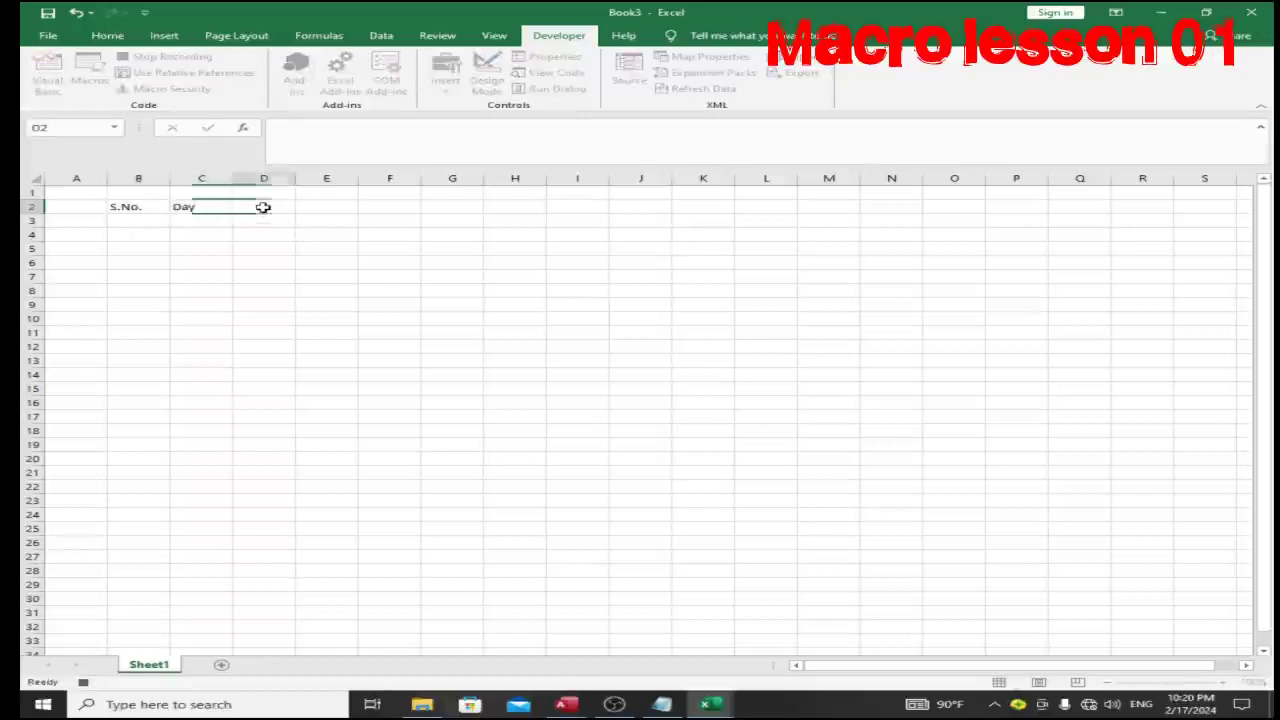
type("Result")
Number the rows under S.No. from 1 to 5 in cells B3 through B7
left_click(151, 222)
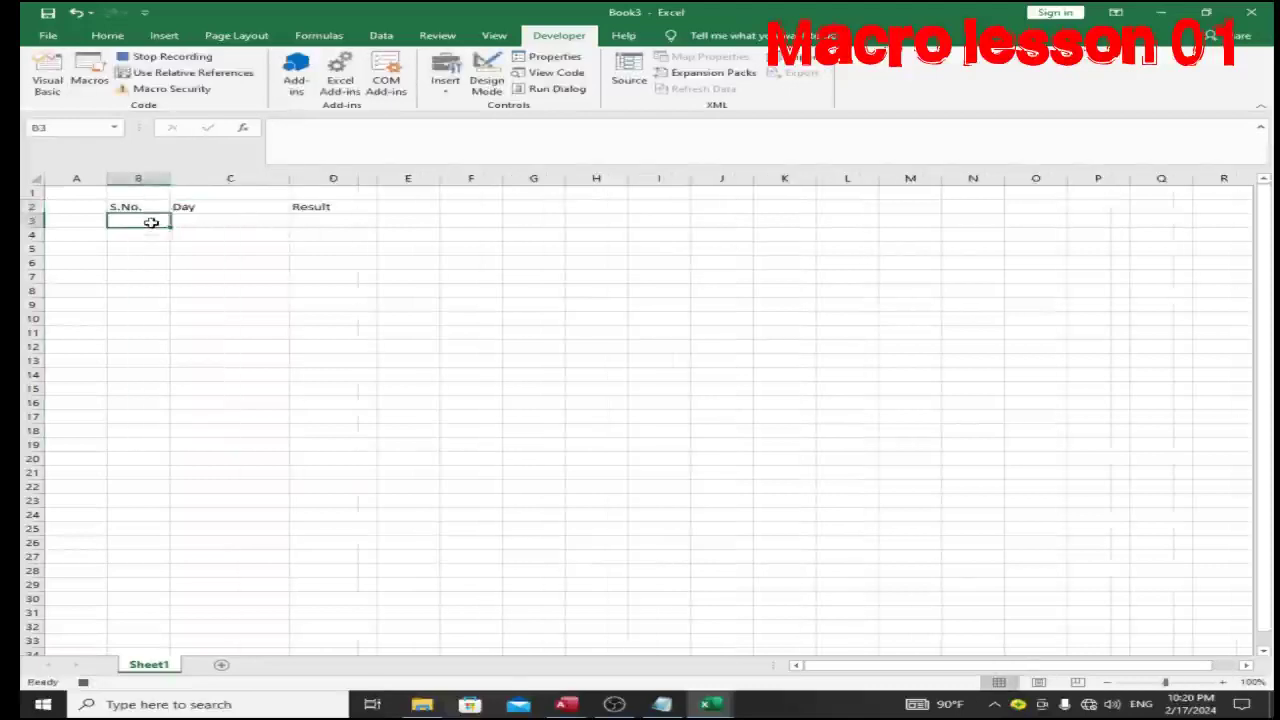
type("1")
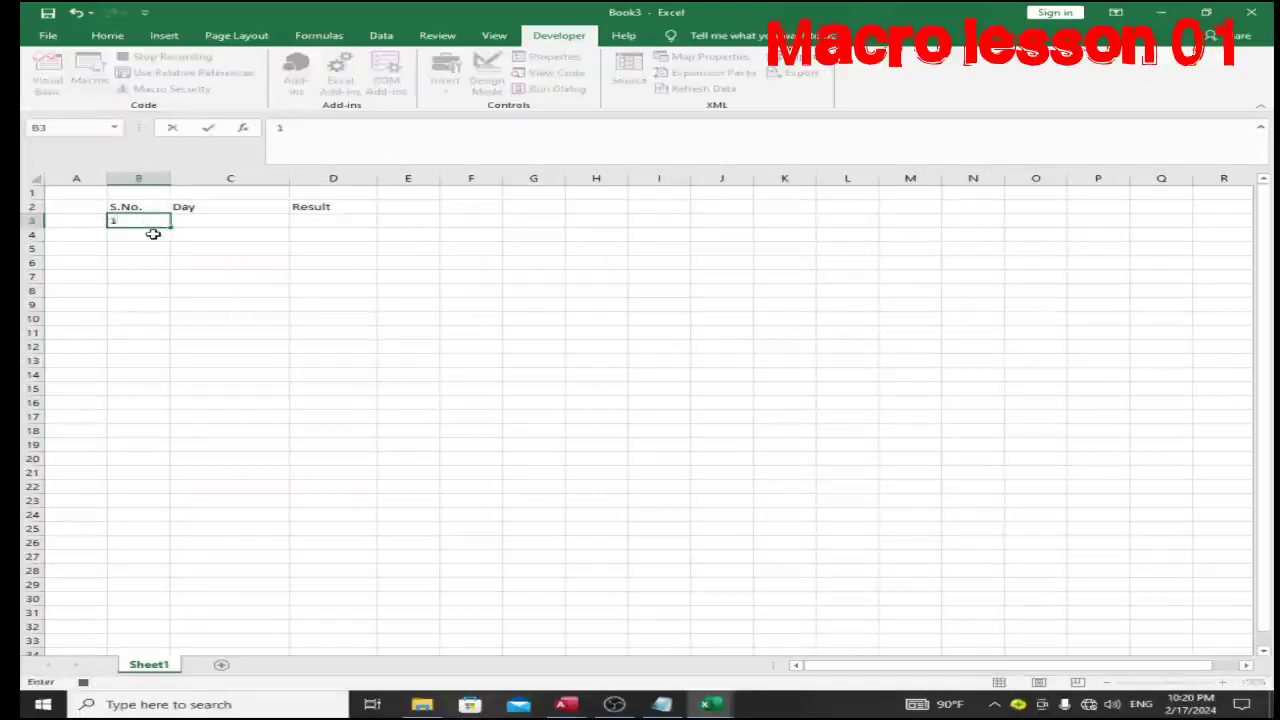
left_click(153, 239)
type("2")
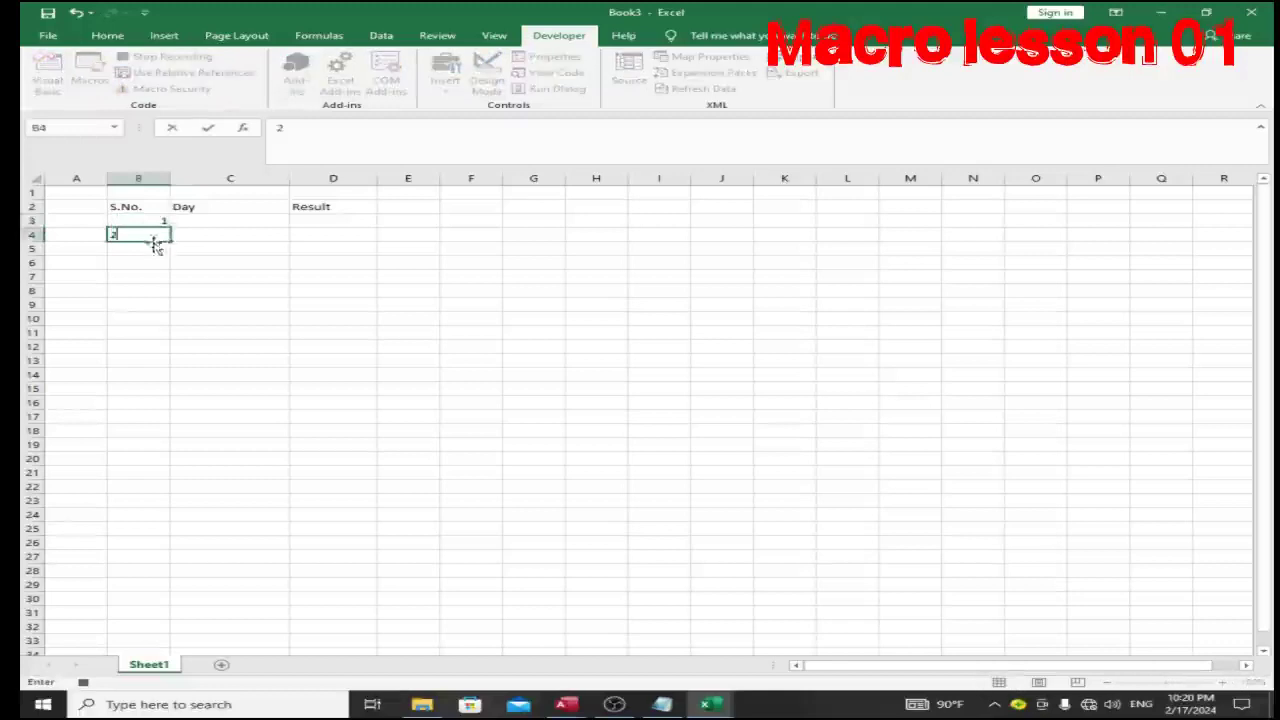
left_click(153, 251)
type("3")
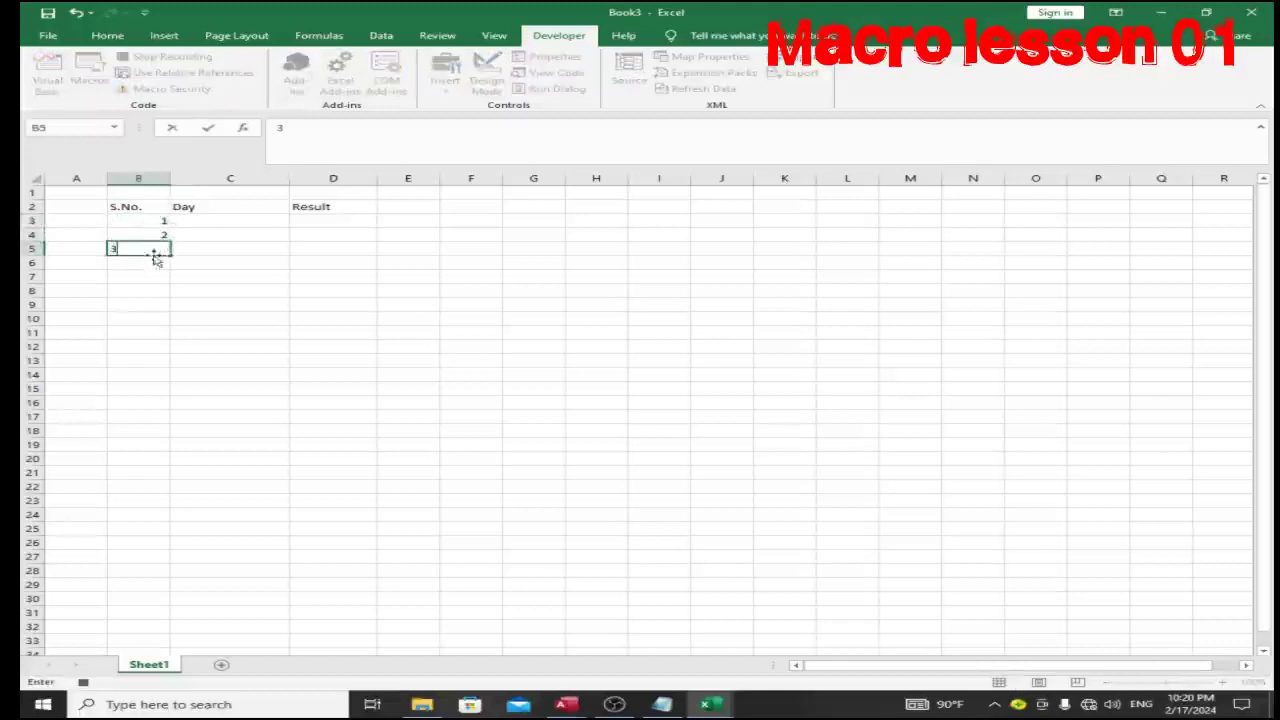
left_click(150, 263)
type("4")
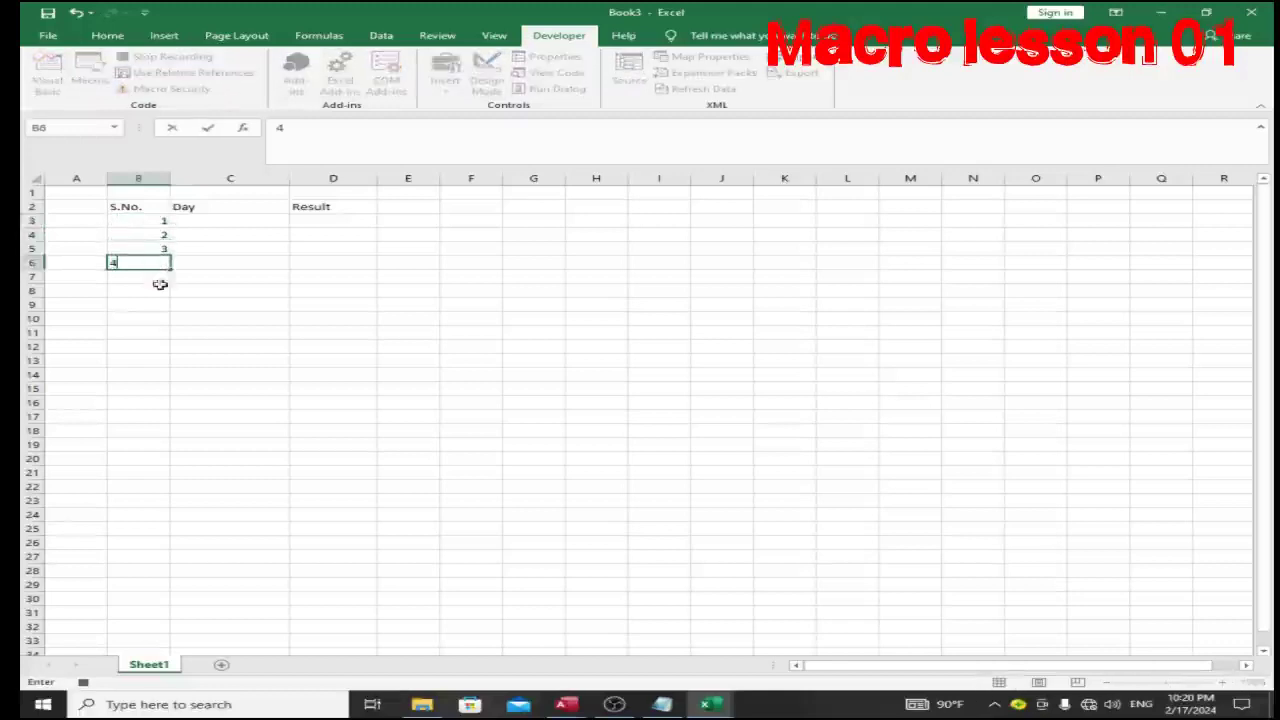
left_click(155, 276)
type("5")
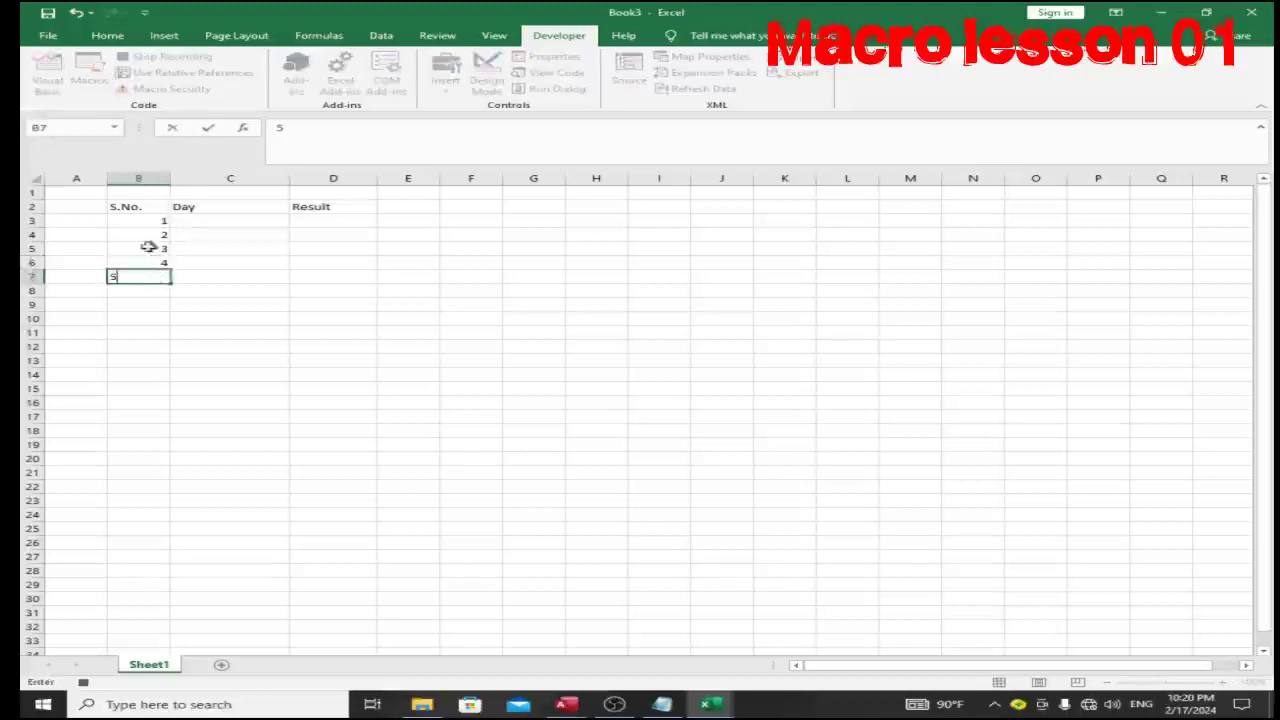
Centre the S.No. header and its numbers horizontally in cells B2 through B7
left_click_drag(152, 236, 160, 272)
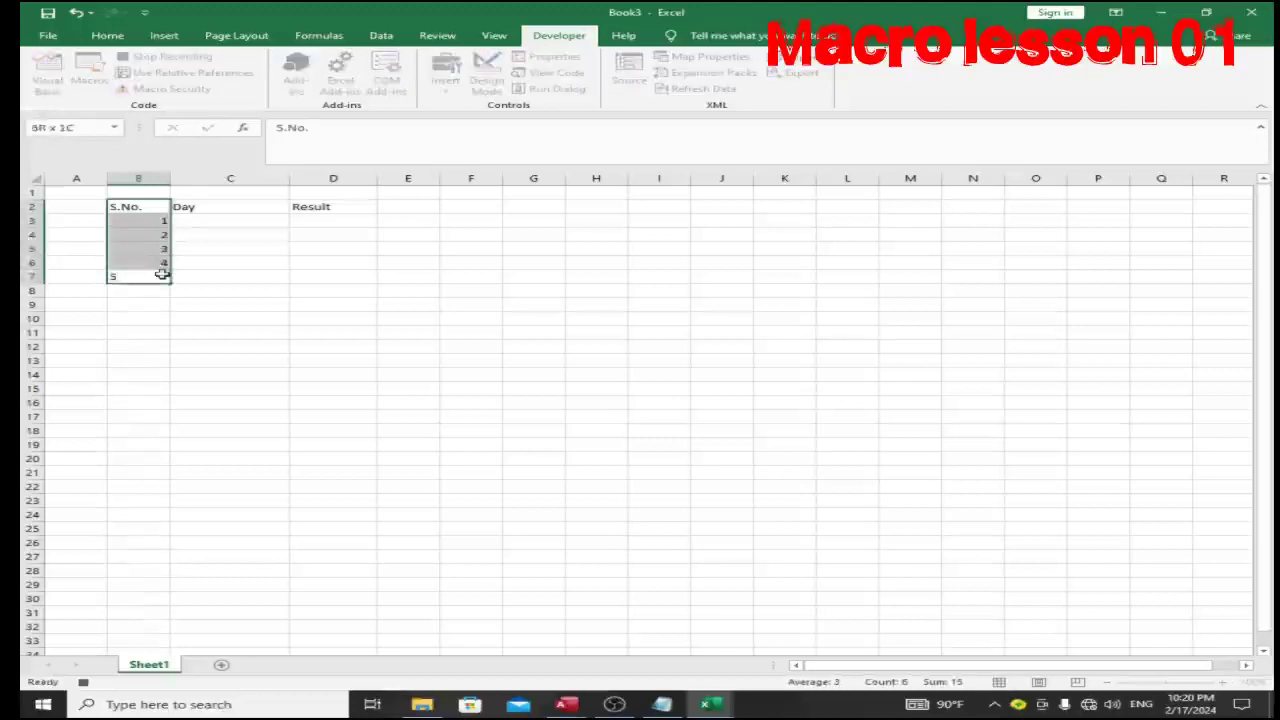
left_click(120, 36)
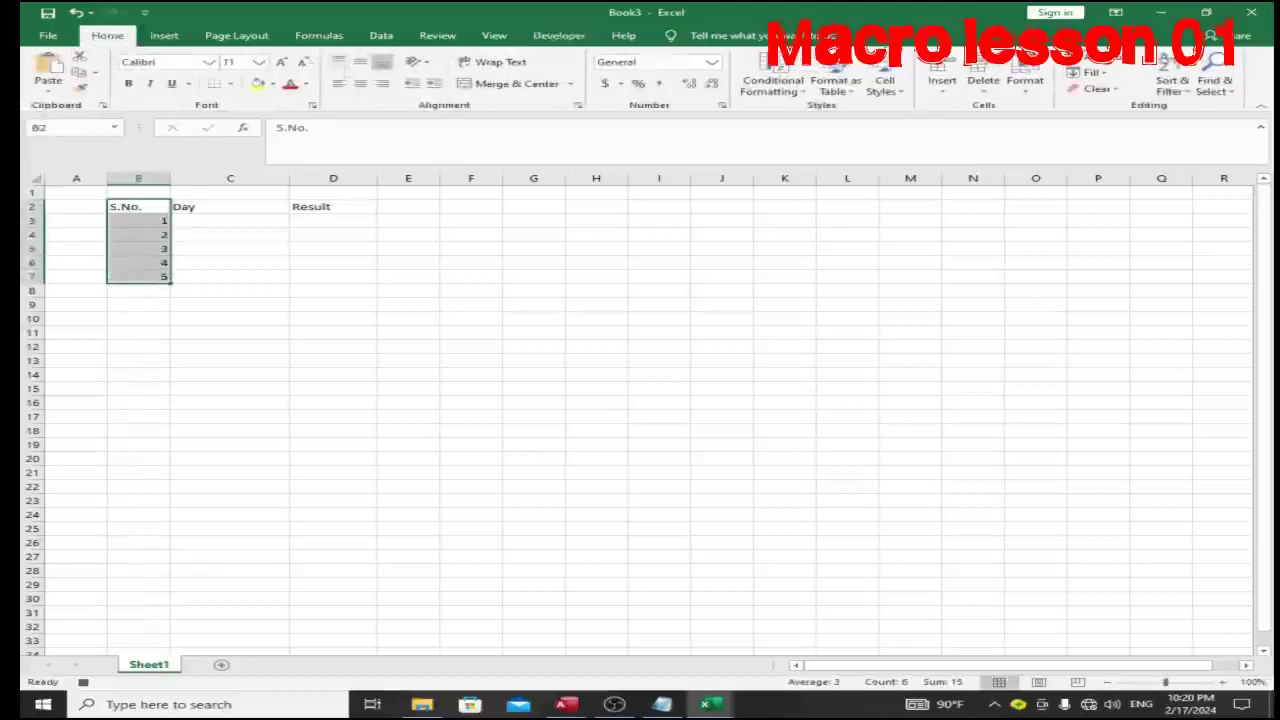
left_click(360, 83)
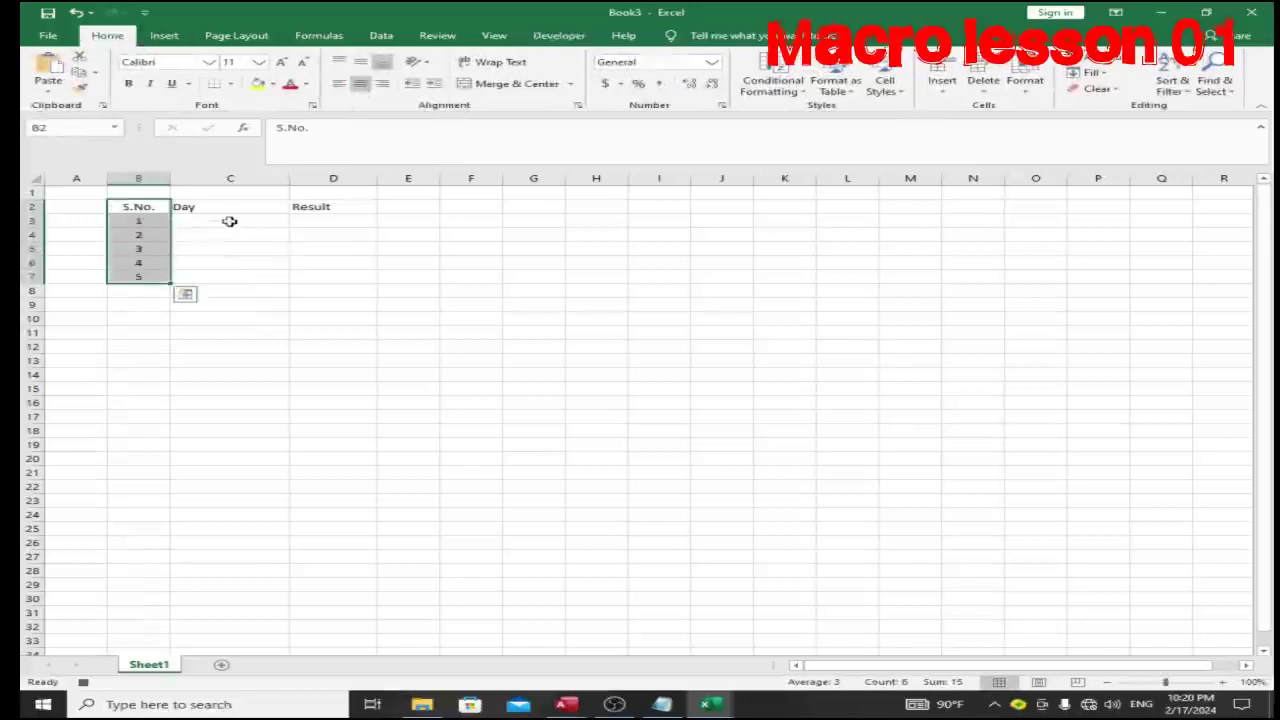
Fill C3:C7 with the weekdays Monday to Friday and apply all borders to the table B2:D7
left_click_drag(290, 241, 293, 285)
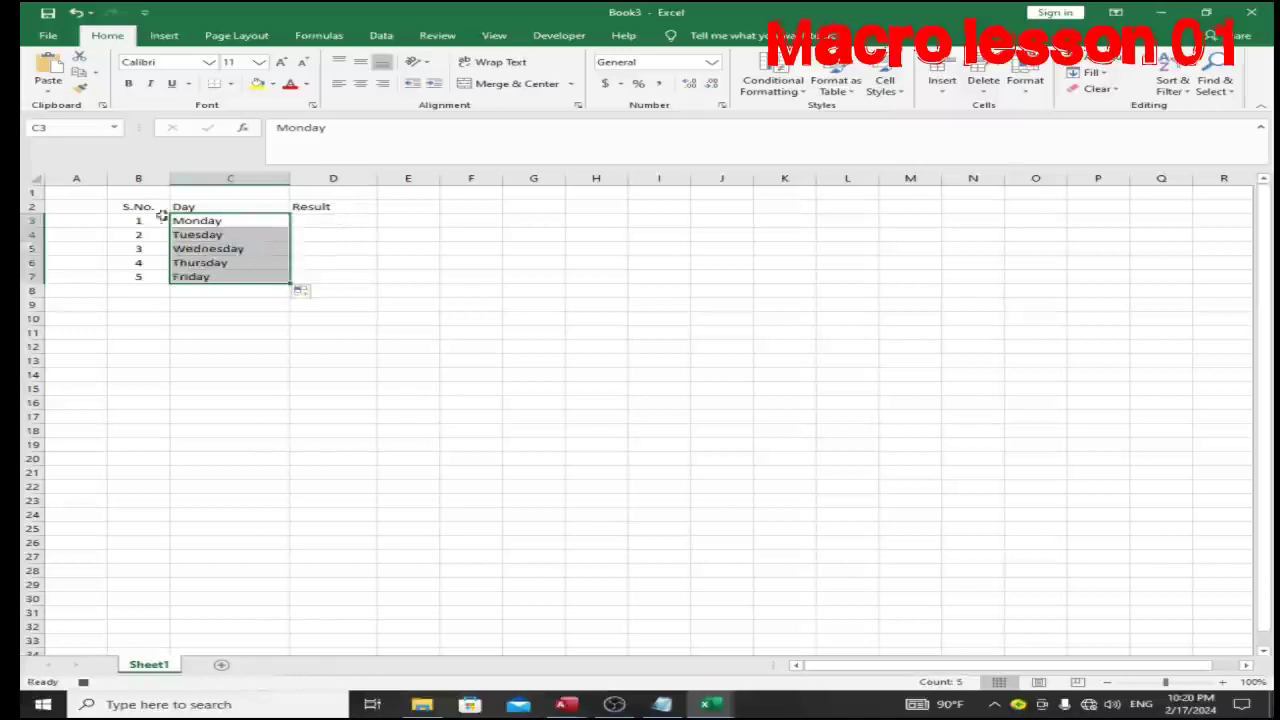
left_click_drag(150, 210, 323, 277)
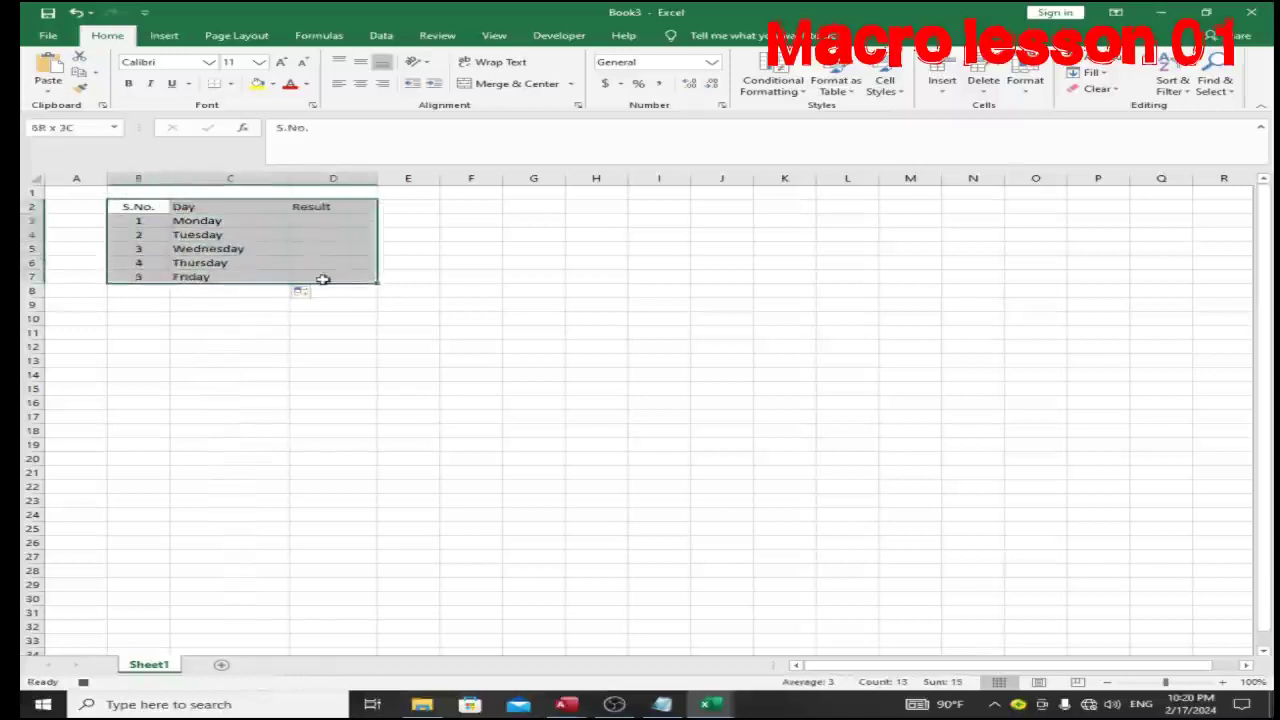
left_click(231, 84)
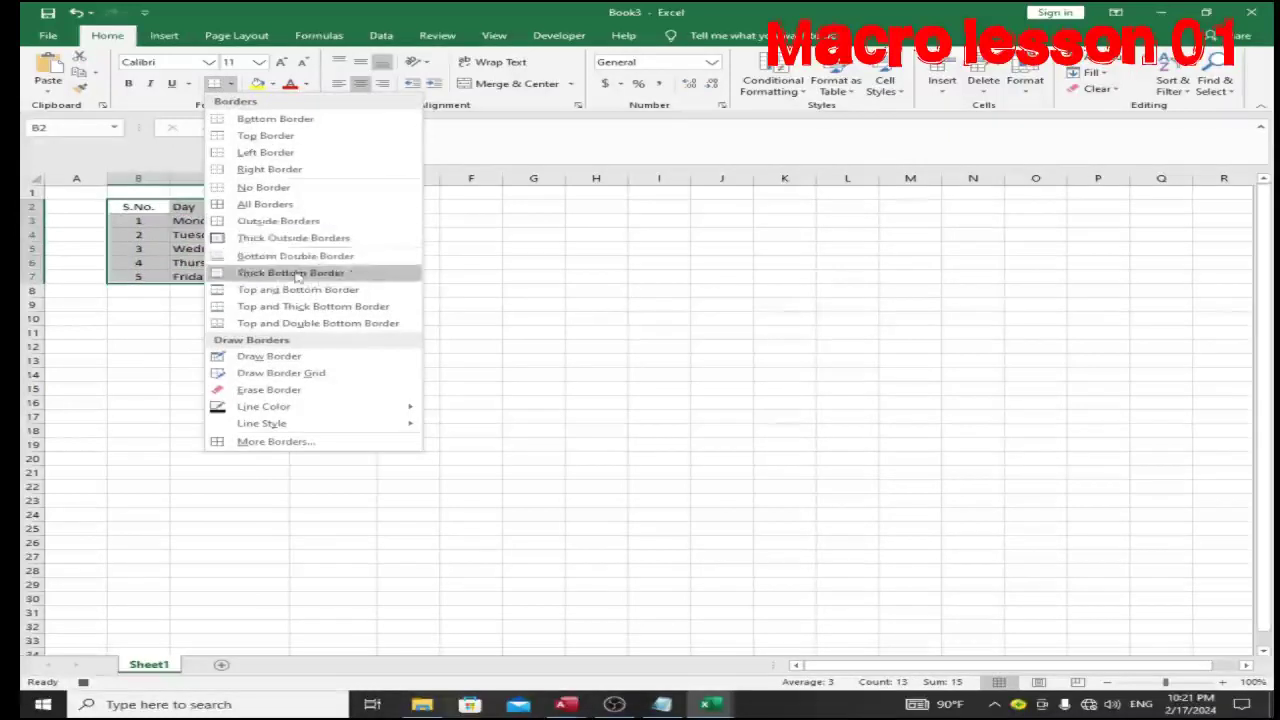
left_click(280, 221)
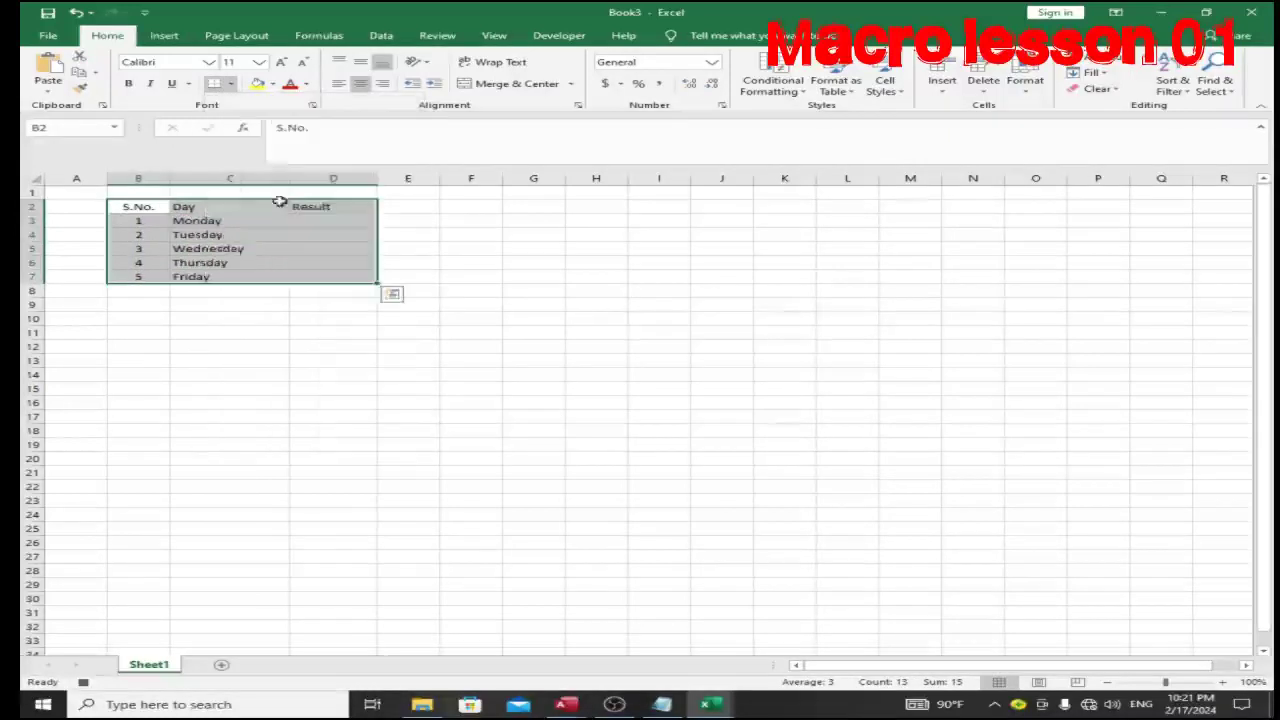
Make the header row B2:D2 bold and centre the Day and Result headers
left_click_drag(130, 207, 323, 204)
left_click(130, 84)
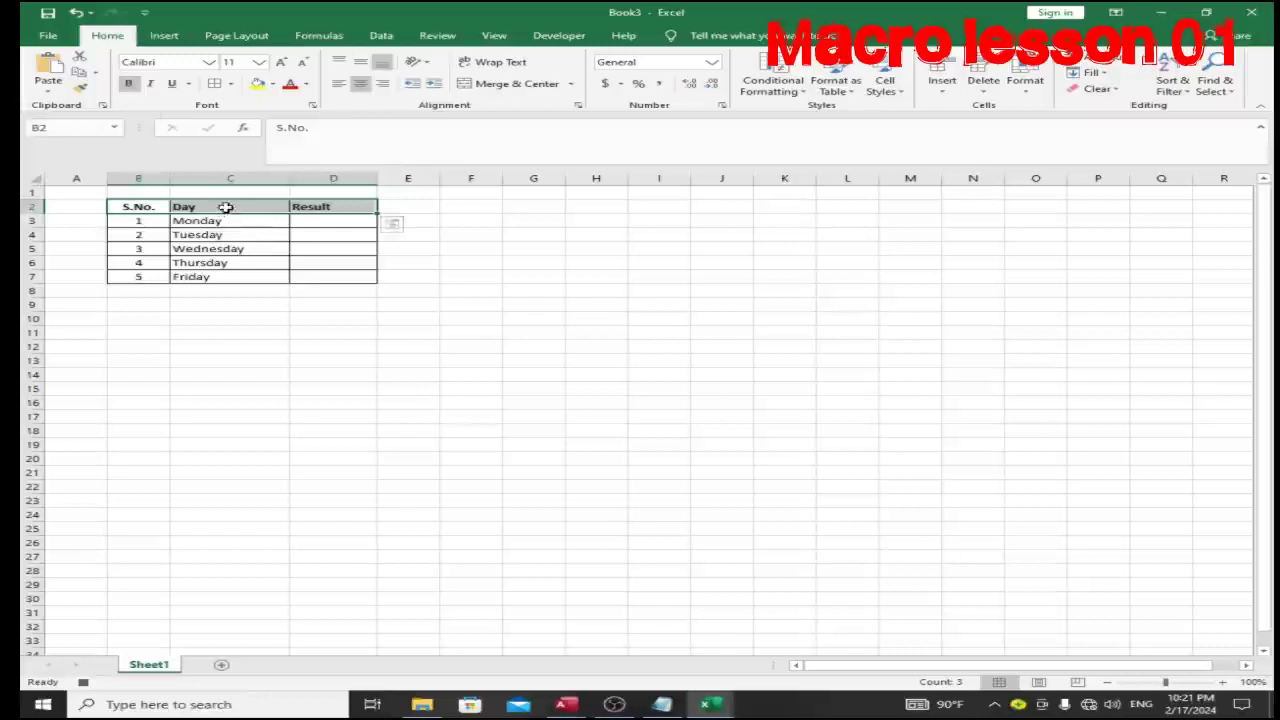
left_click_drag(222, 209, 312, 207)
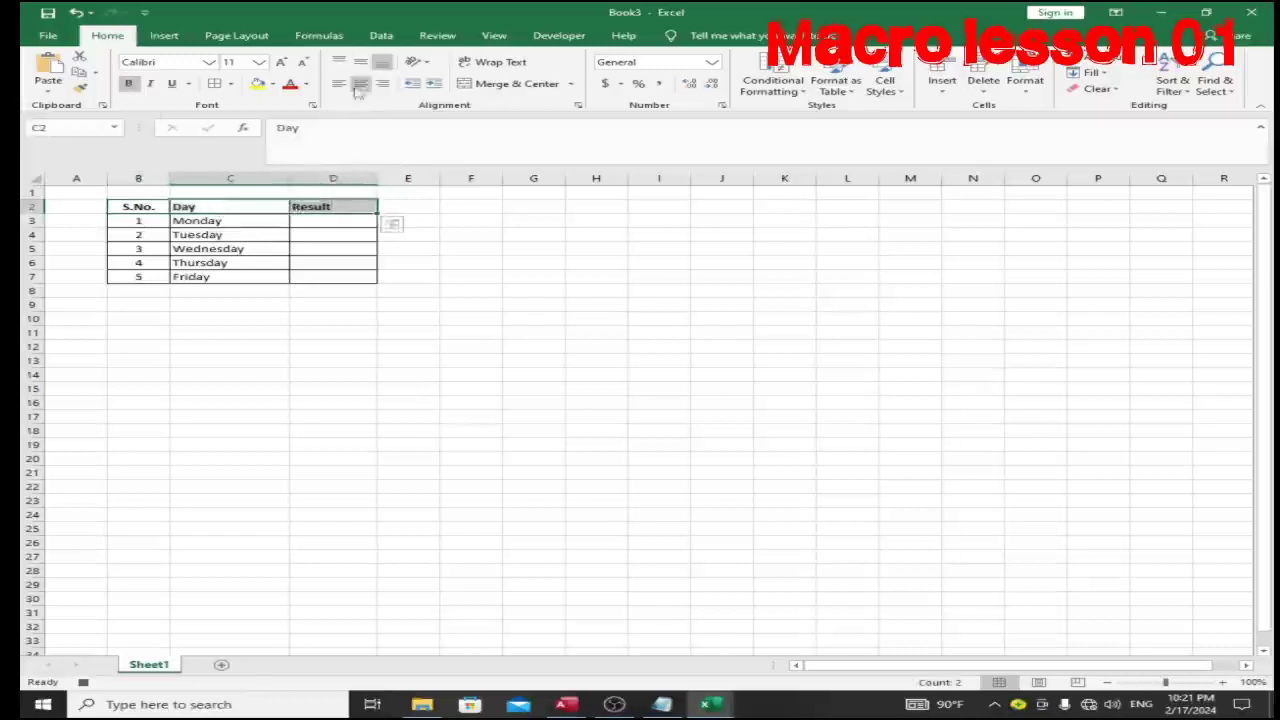
left_click(360, 84)
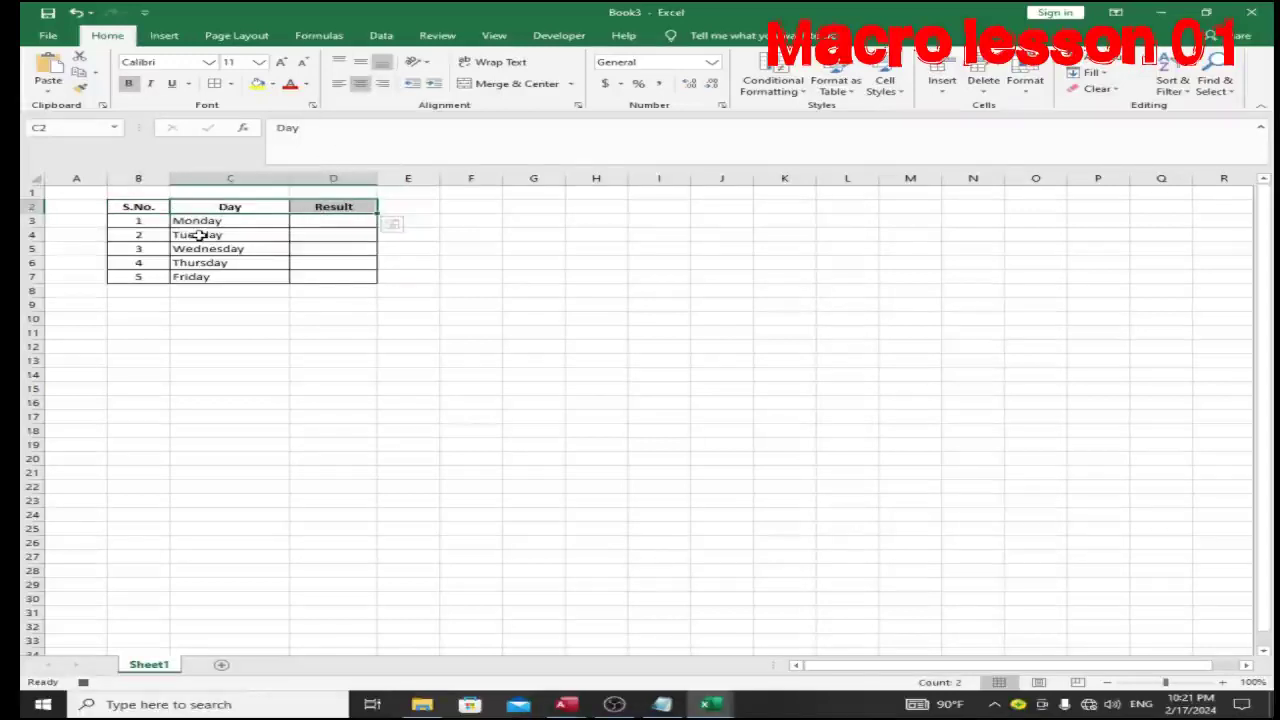
Stop recording the macro
left_click(572, 37)
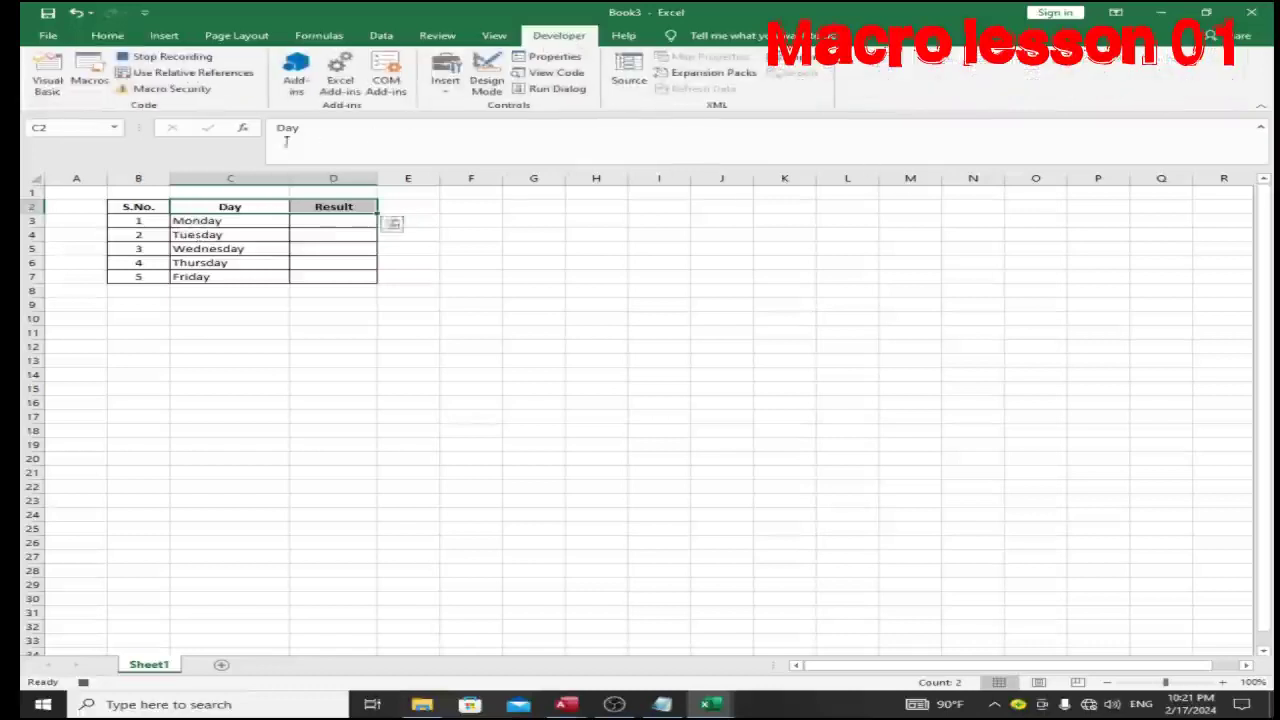
left_click(205, 62)
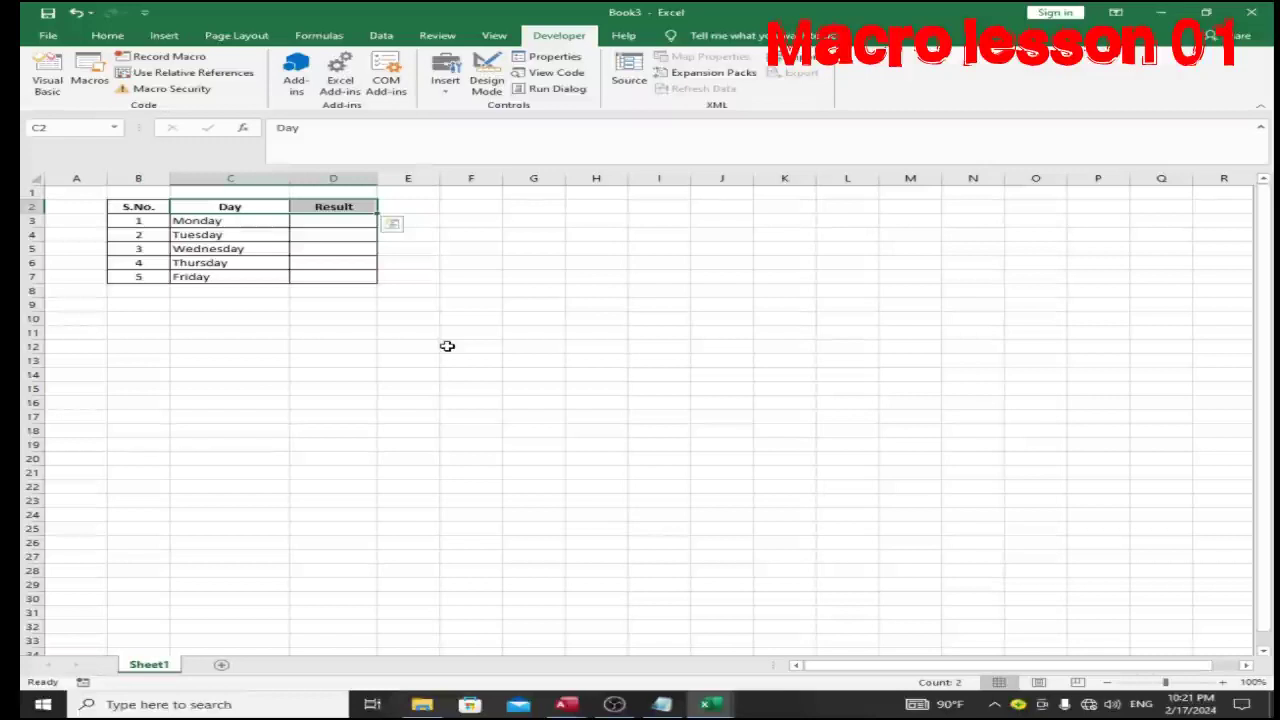
Save the workbook to the Desktop as an Excel Macro-Enabled Workbook named MacroWB
key("ctrl+s")
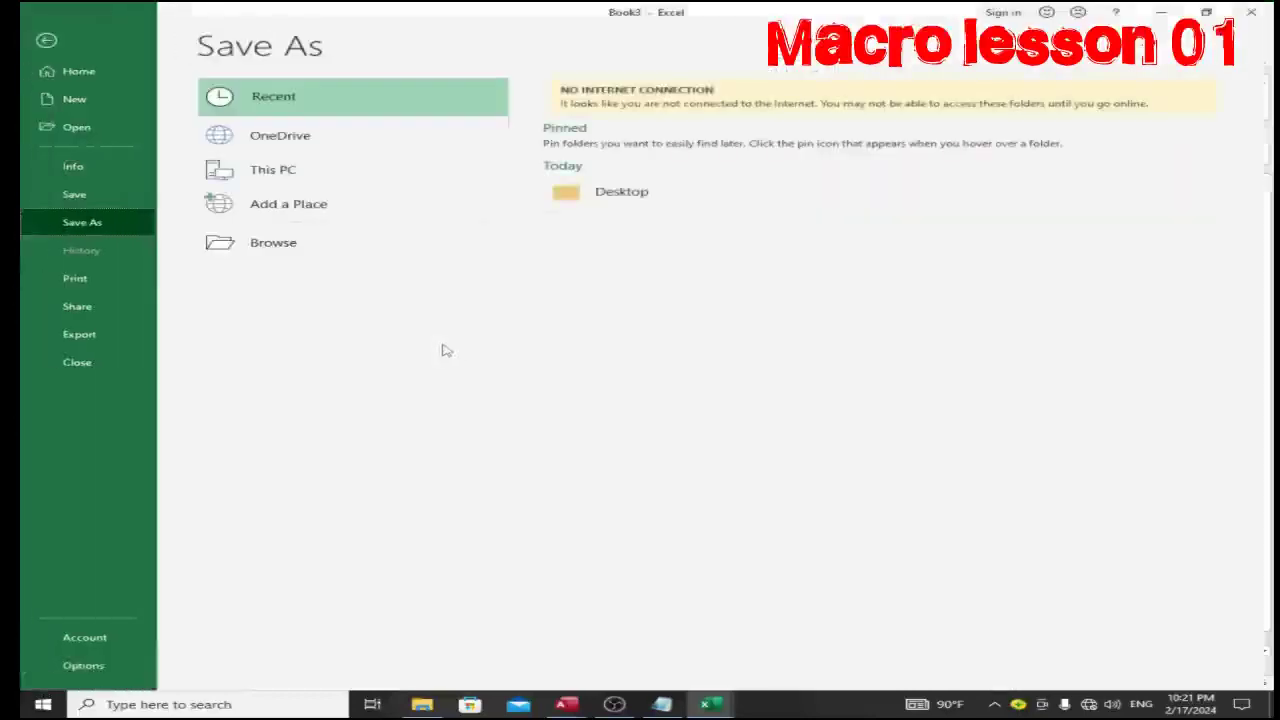
left_click(600, 190)
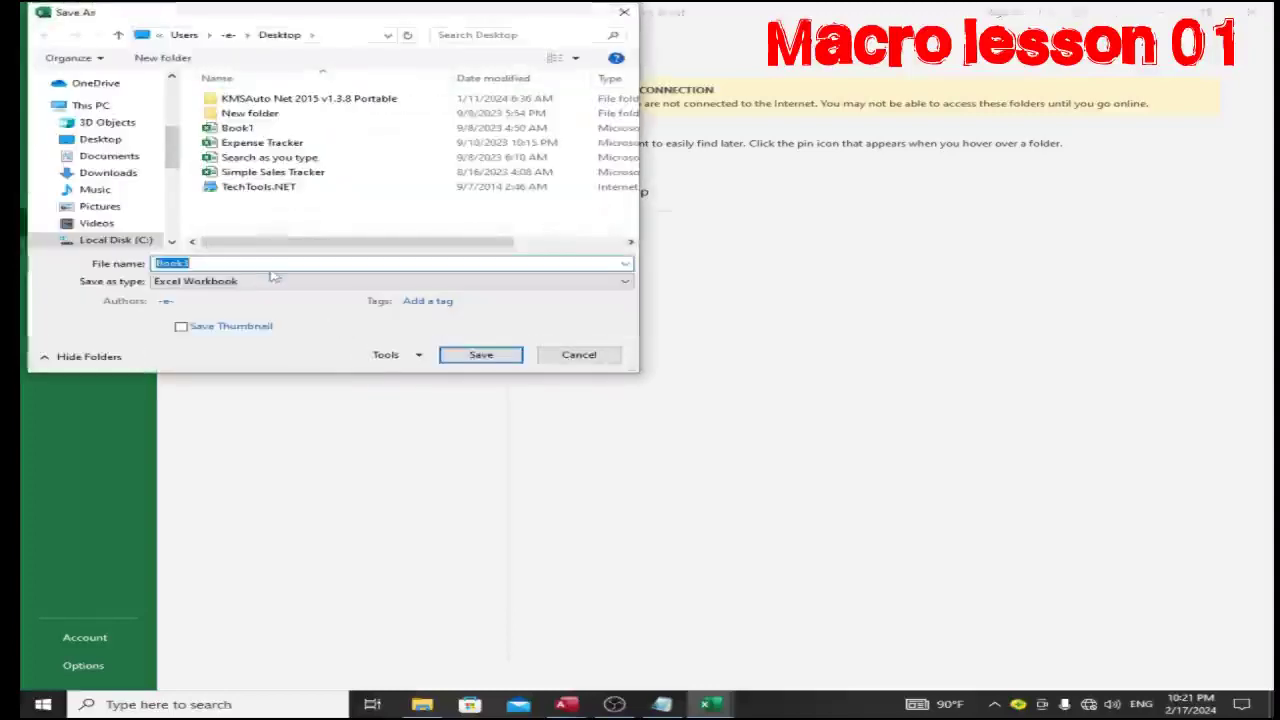
left_click(272, 284)
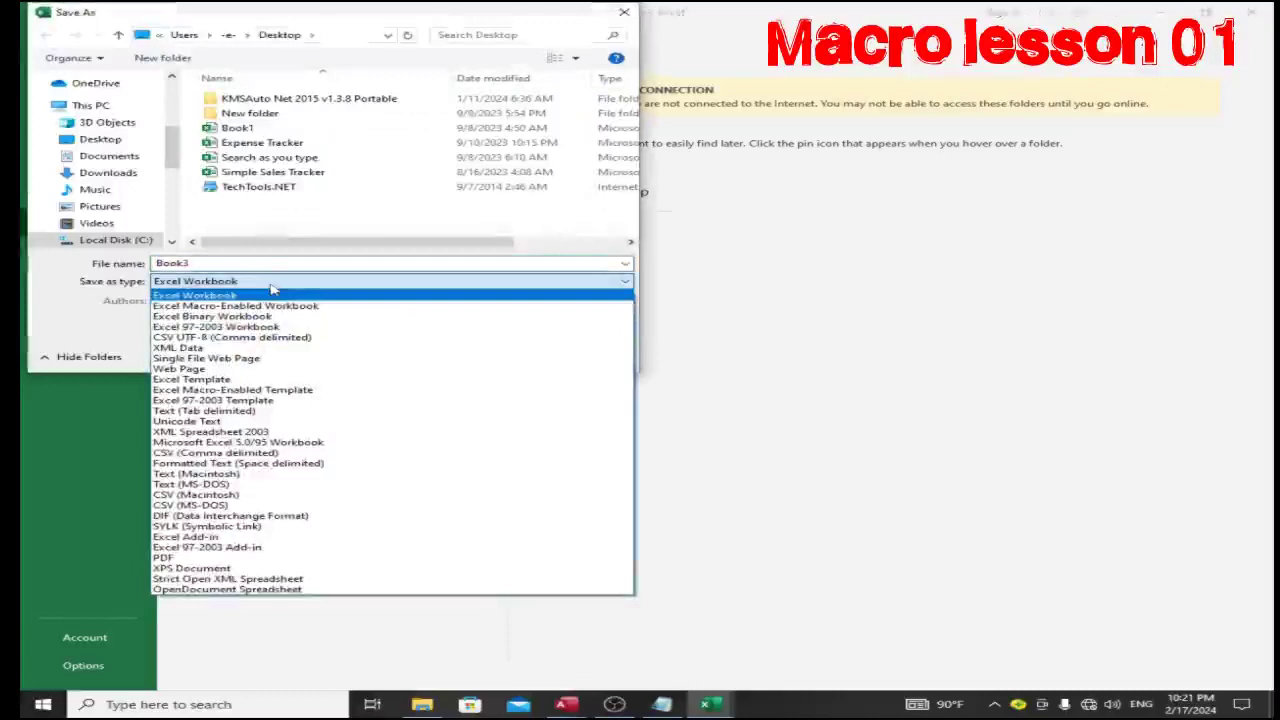
left_click(323, 306)
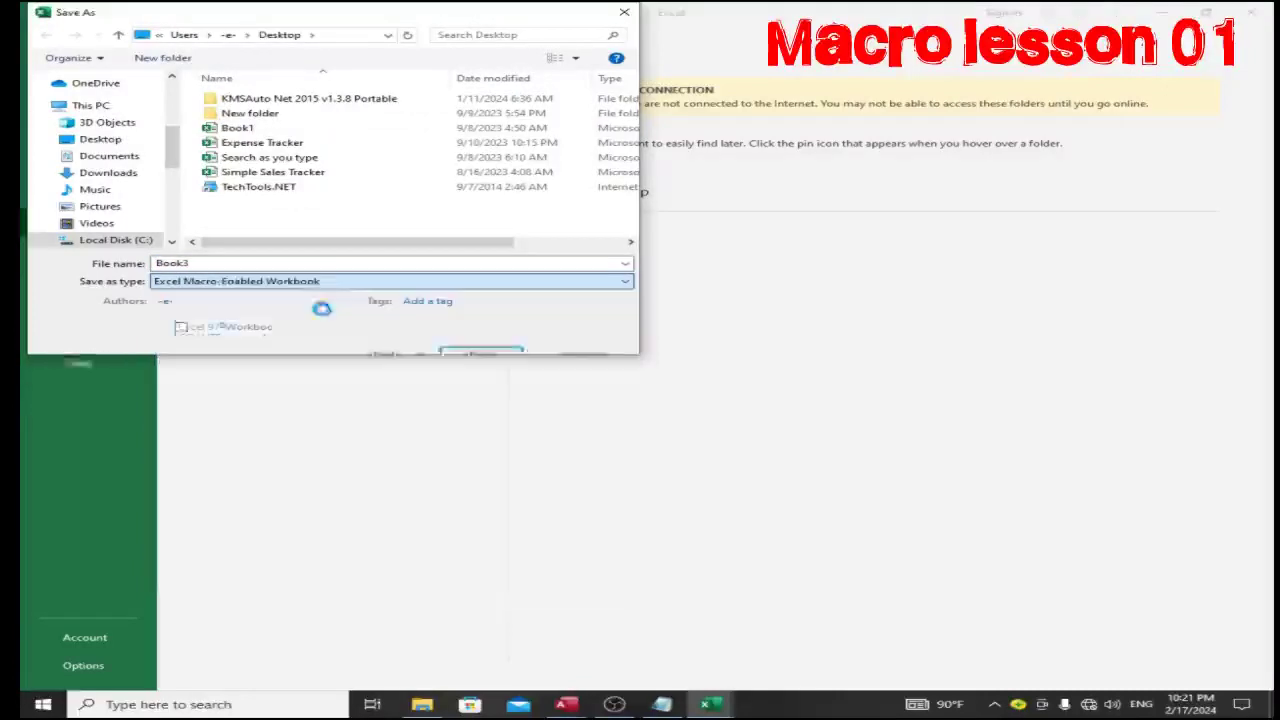
double_click(213, 264)
type("Macro")
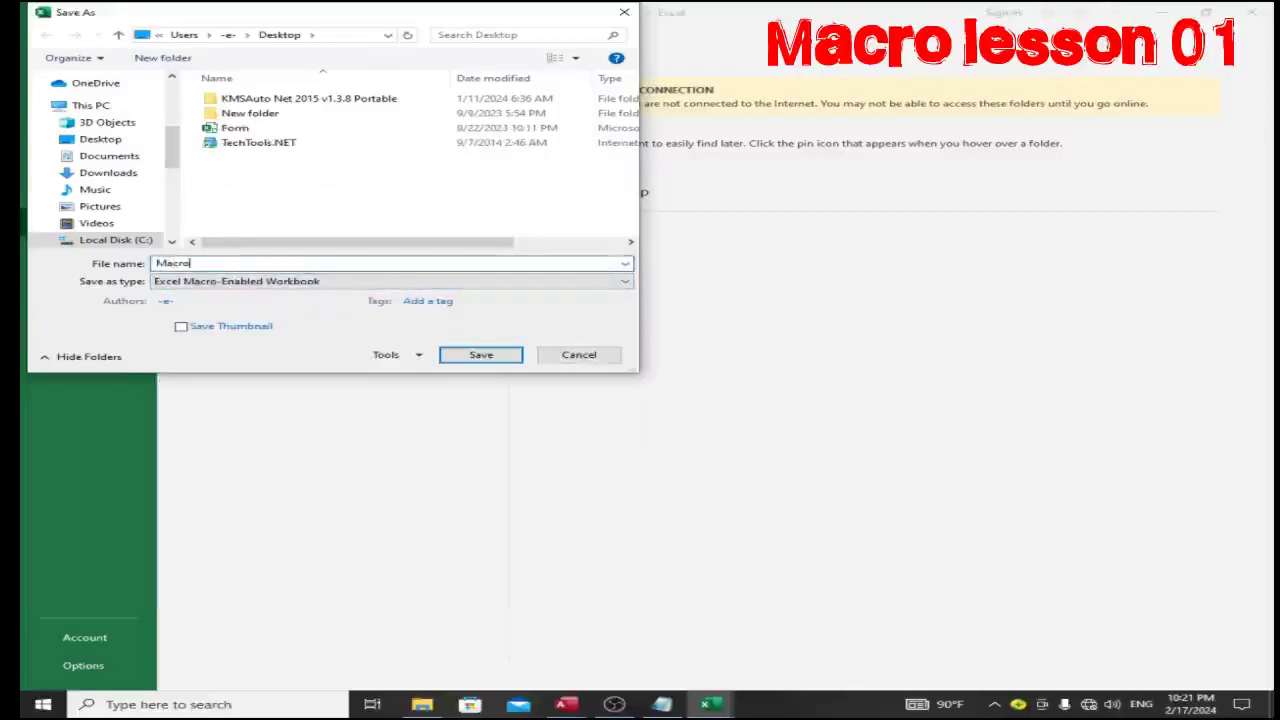
type("WB")
left_click(132, 146)
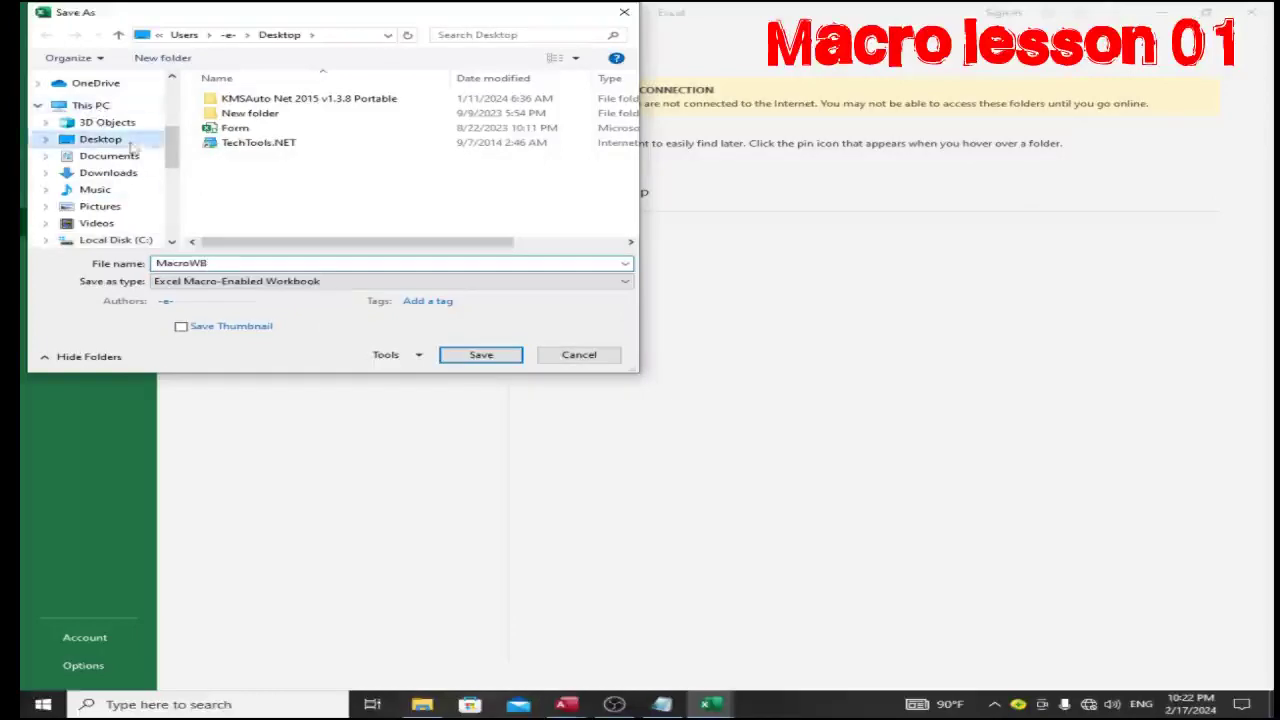
left_click(478, 352)
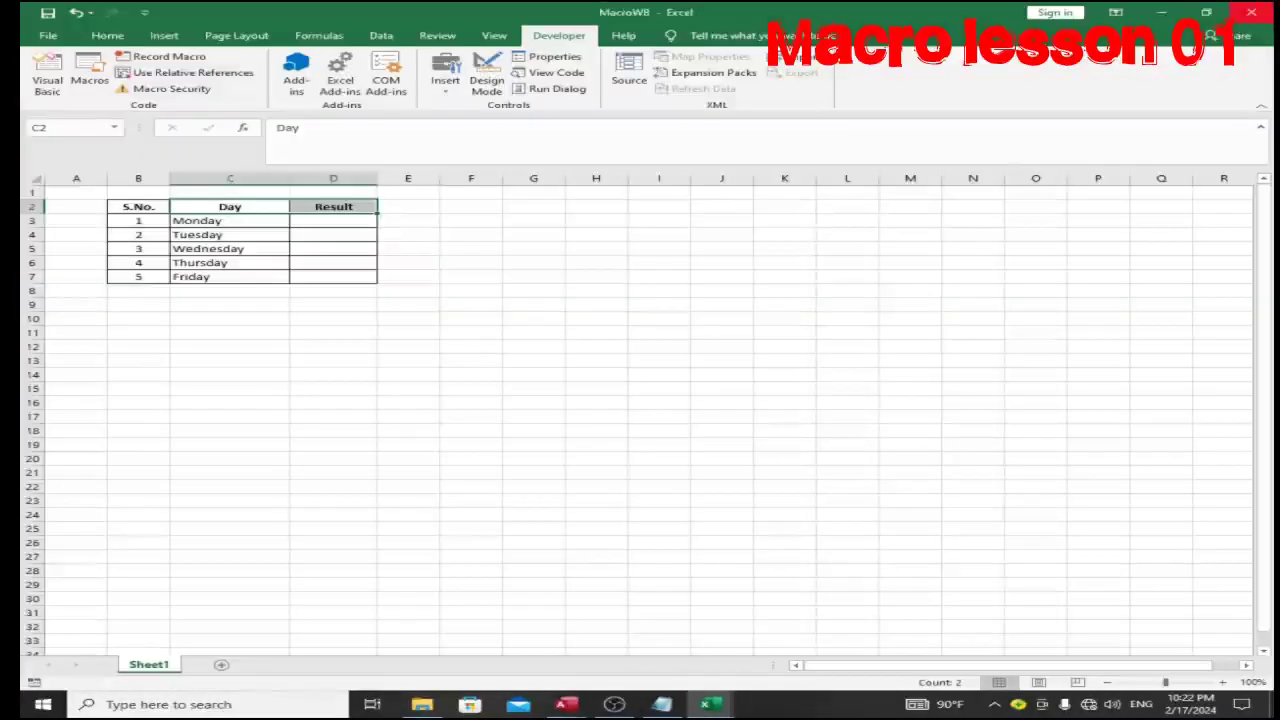
Close MacroWB and the Search as you type workbook without saving changes, and minimize the OBS window to reach the desktop
left_click(1262, 8)
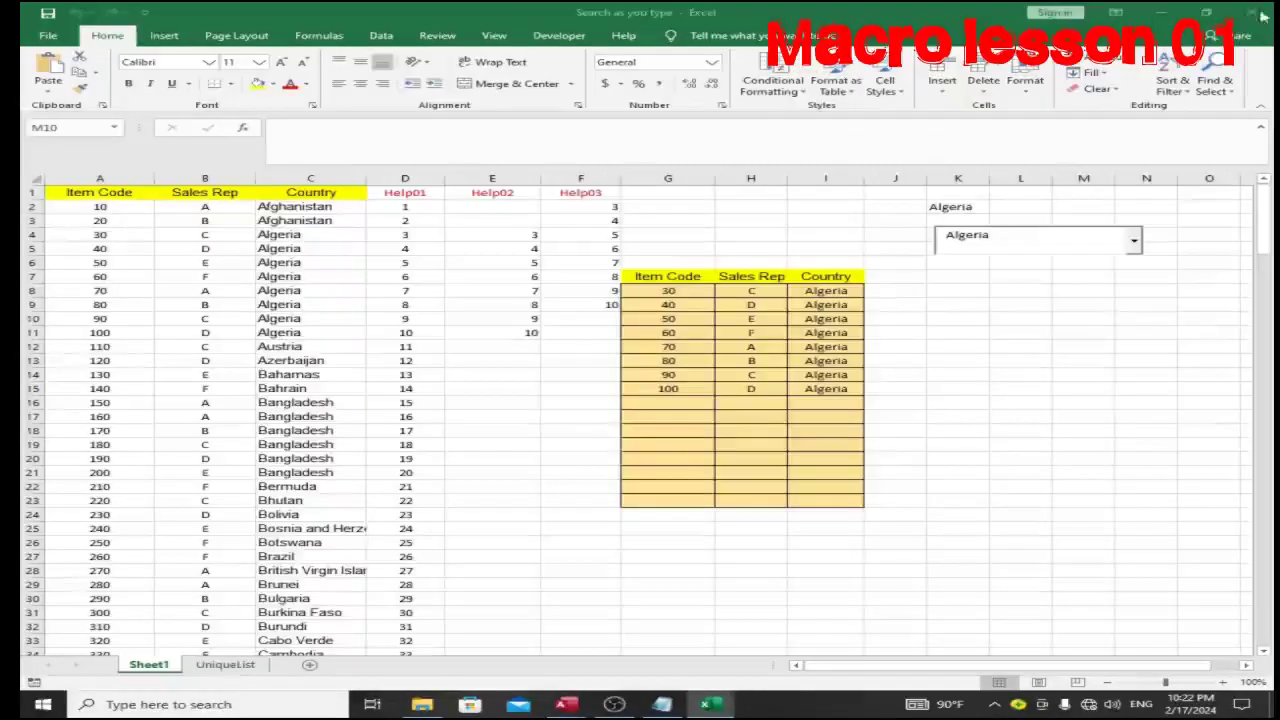
left_click(1249, 18)
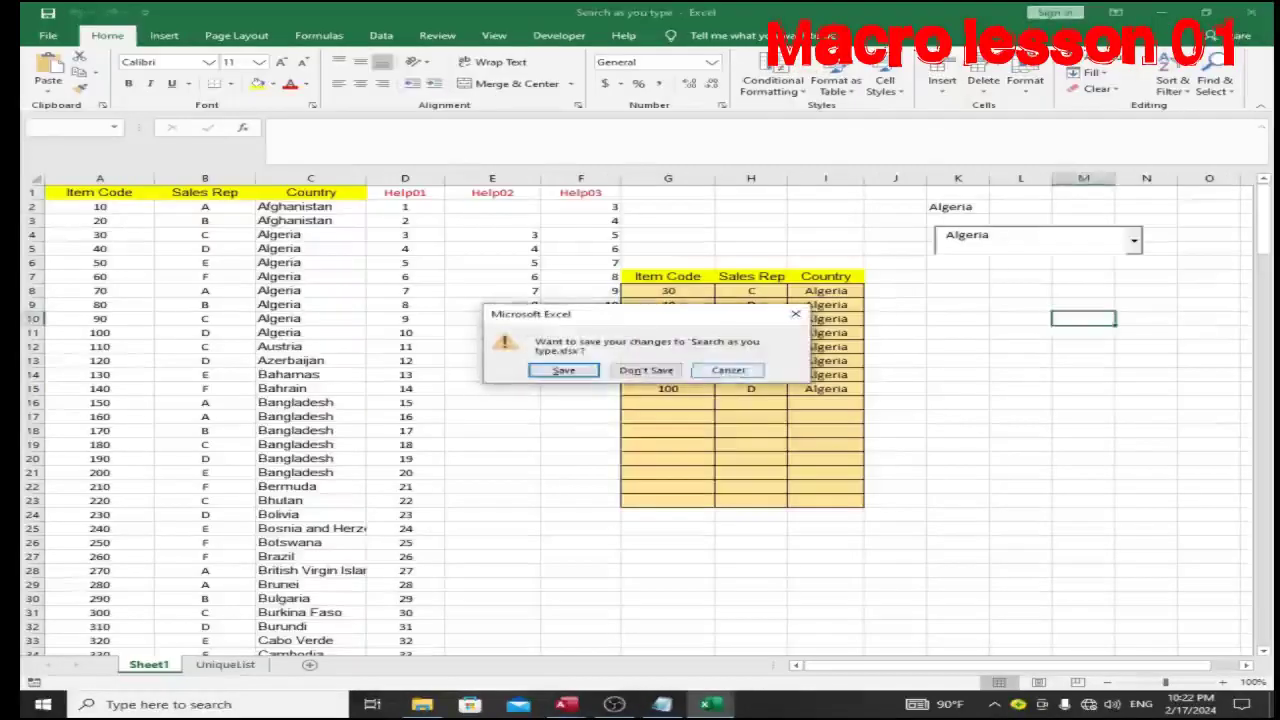
left_click(647, 370)
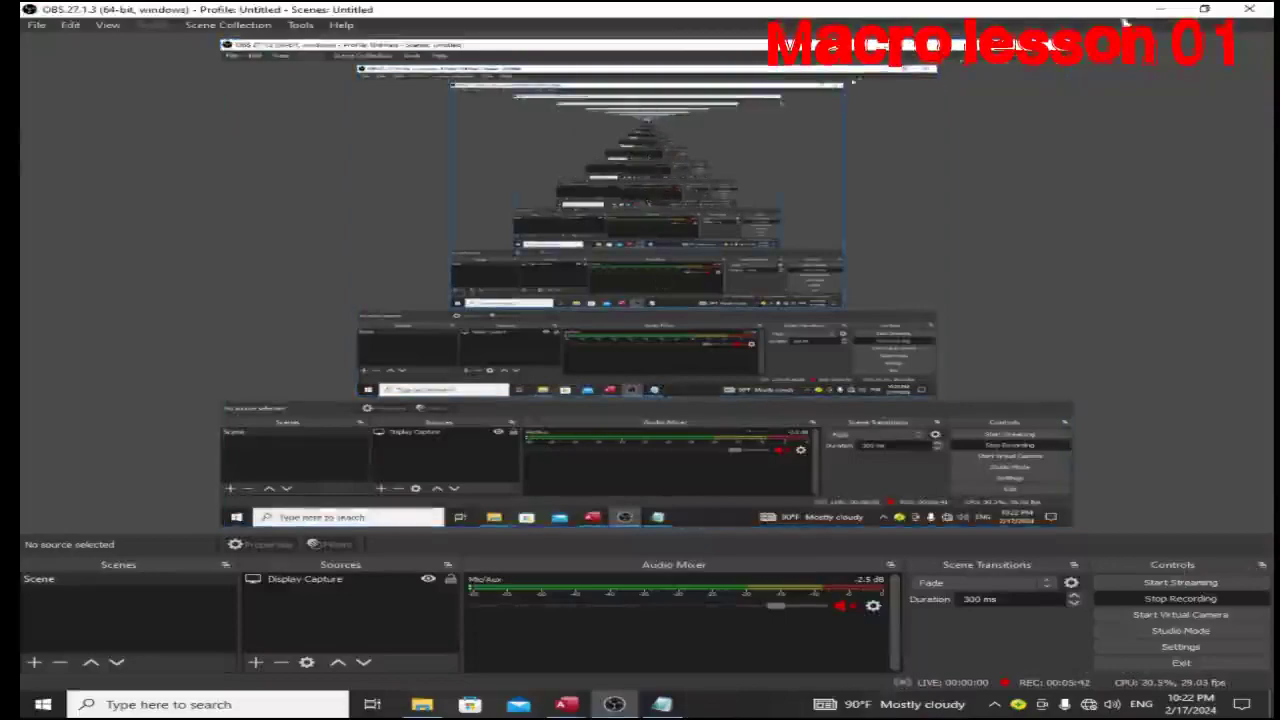
left_click(1160, 8)
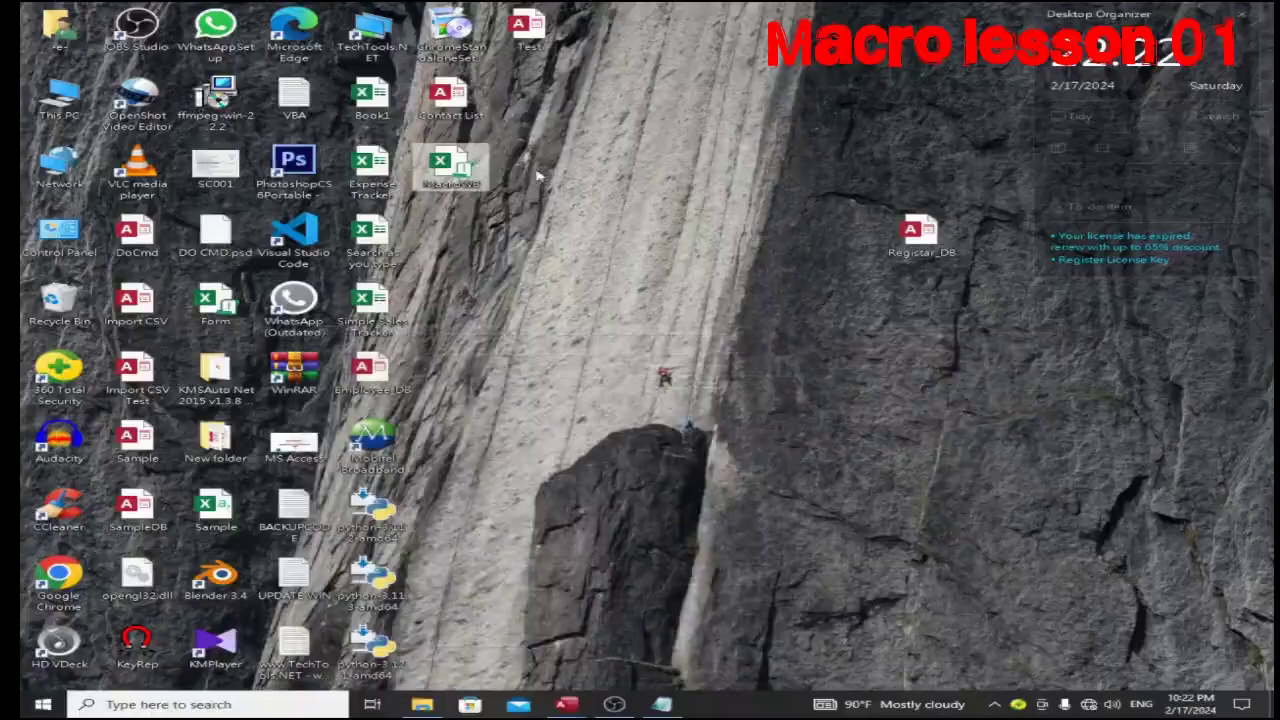
Reopen the MacroWB workbook from the desktop and enable its macro content
double_click(460, 168)
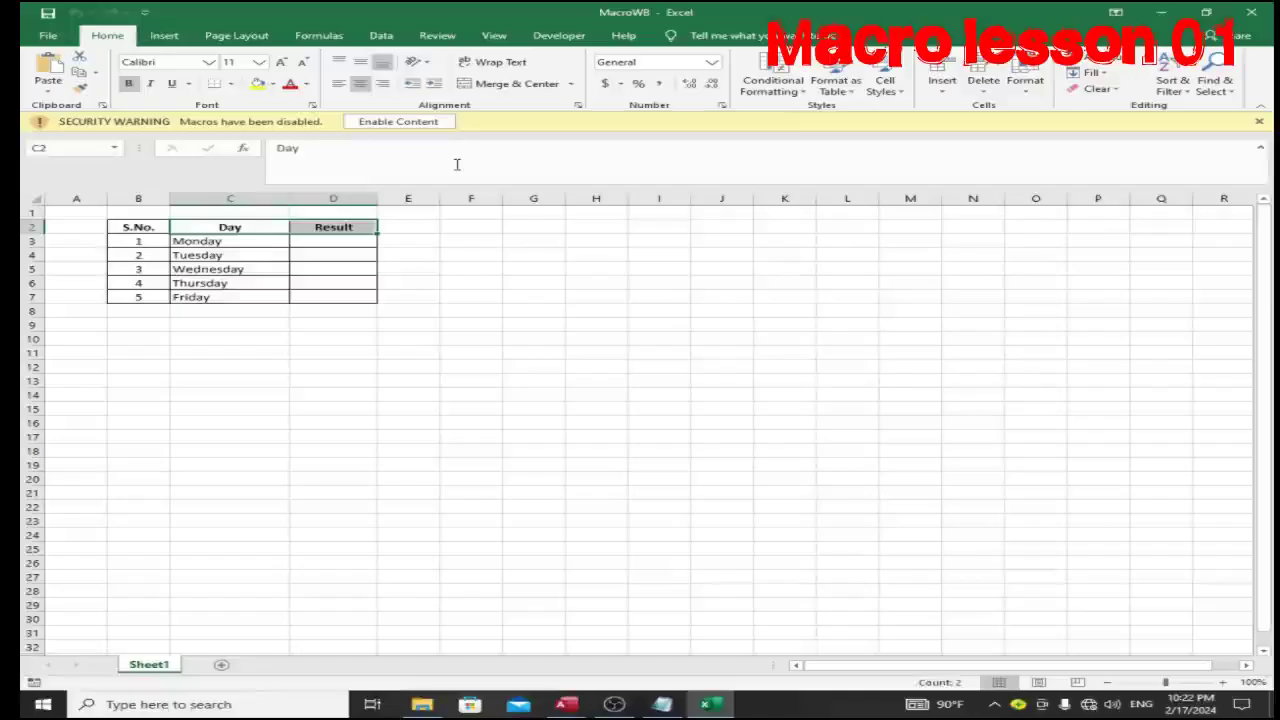
left_click(412, 122)
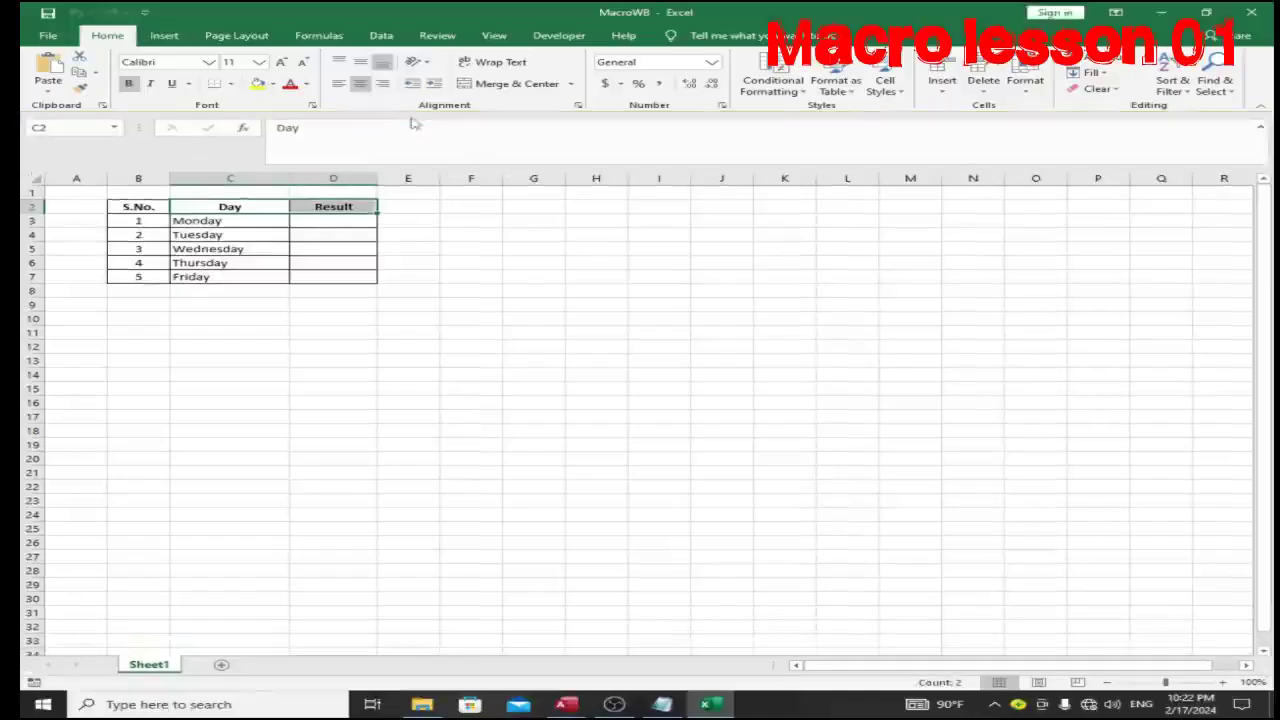
left_click(428, 318)
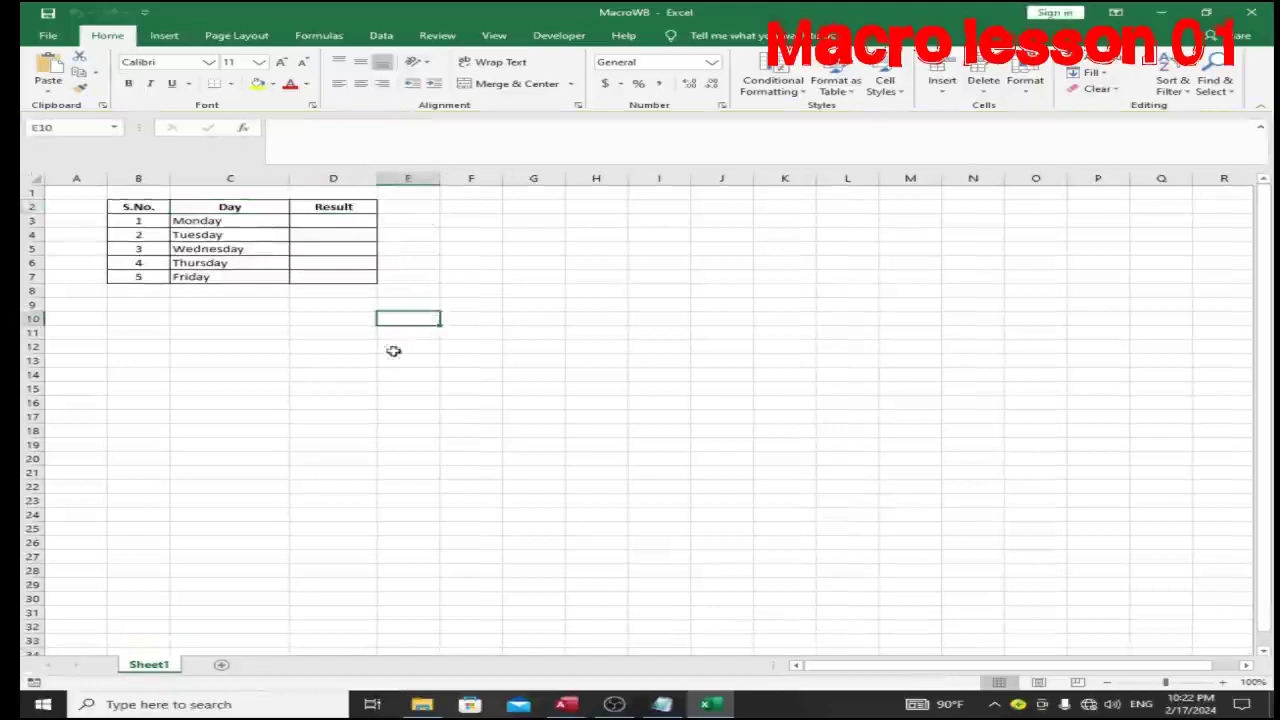
Add a second worksheet to MacroWB and make it the active sheet after checking Sheet1
left_click(222, 666)
left_click(160, 668)
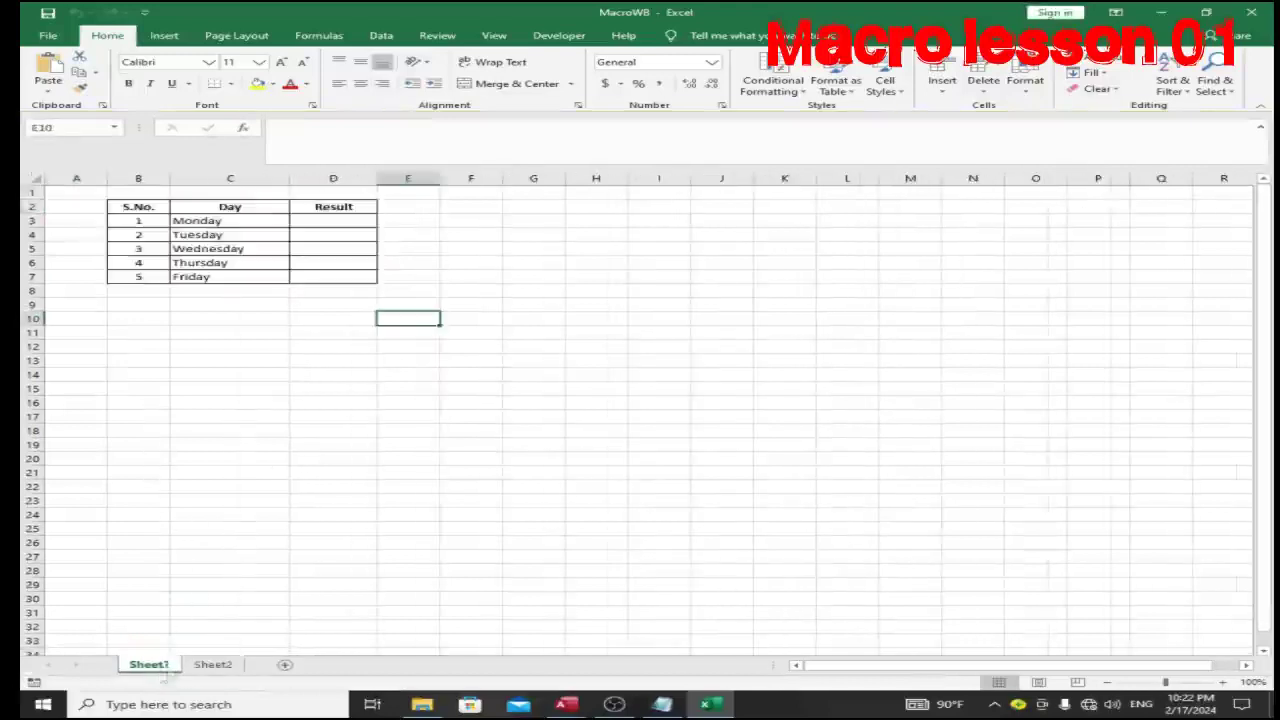
left_click(222, 666)
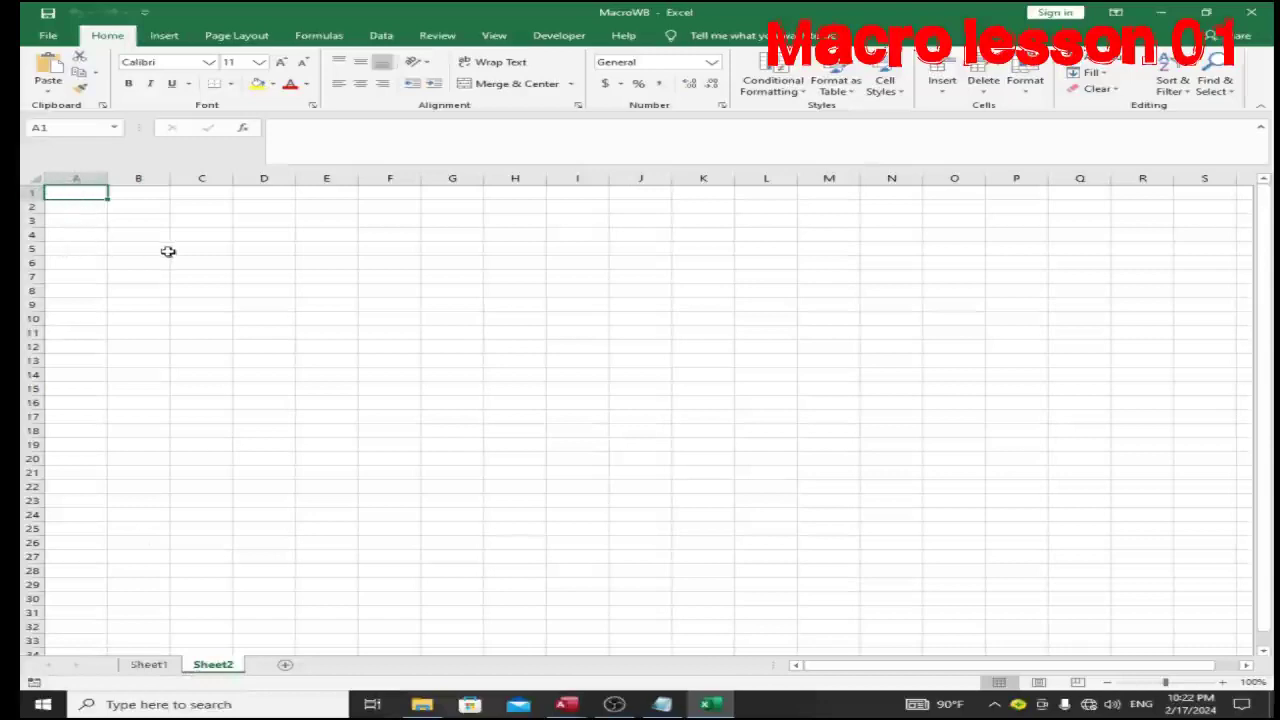
Limit the macro list to This Workbook and run SampleMacro on the blank Sheet2
left_click(559, 36)
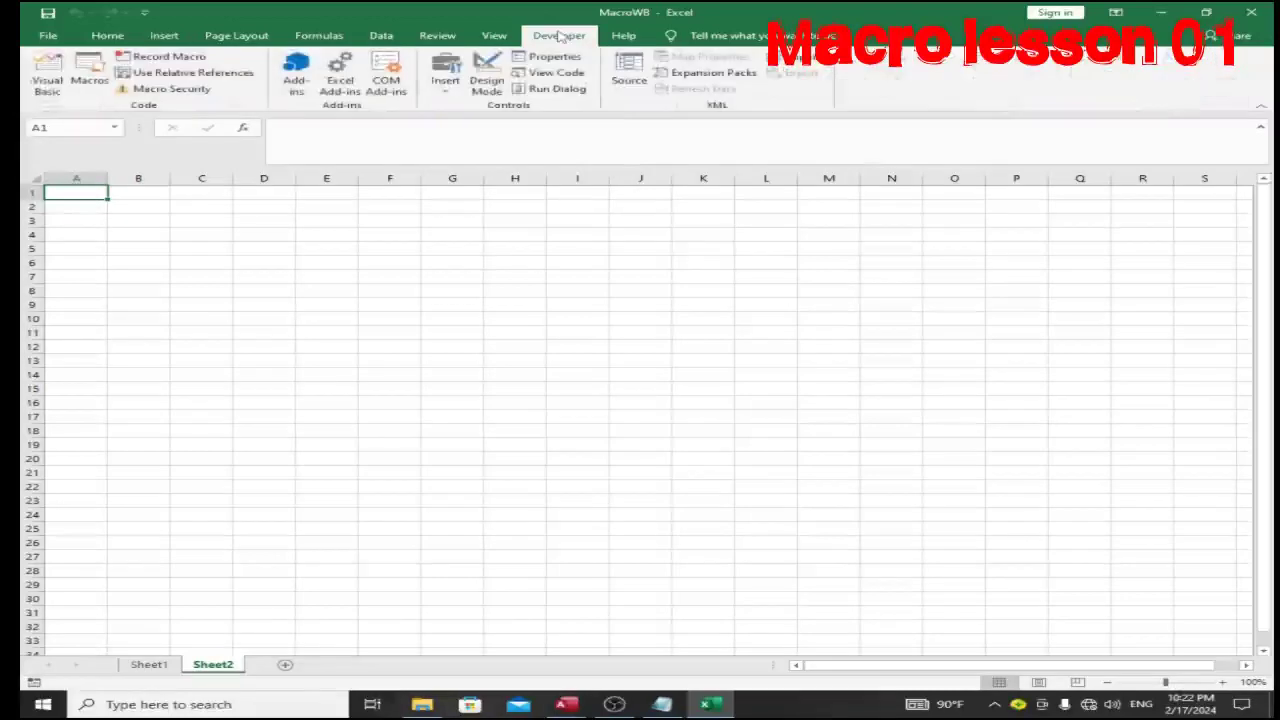
left_click(88, 80)
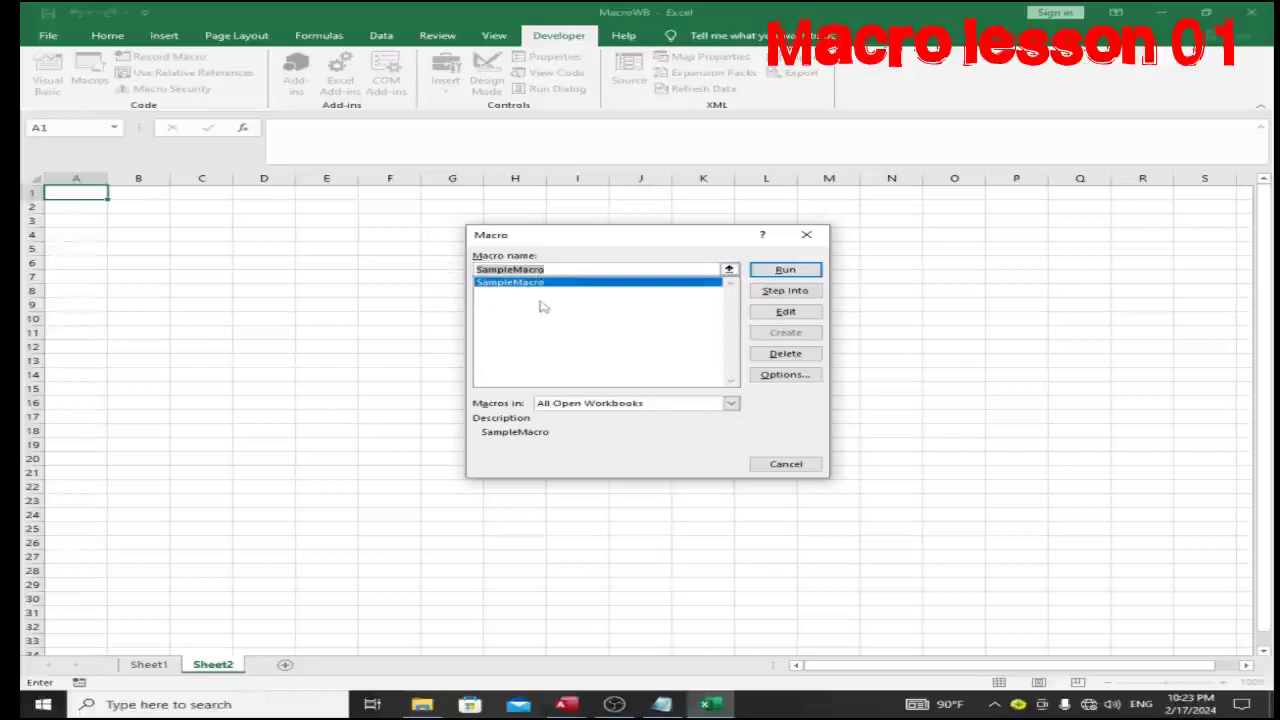
left_click(731, 403)
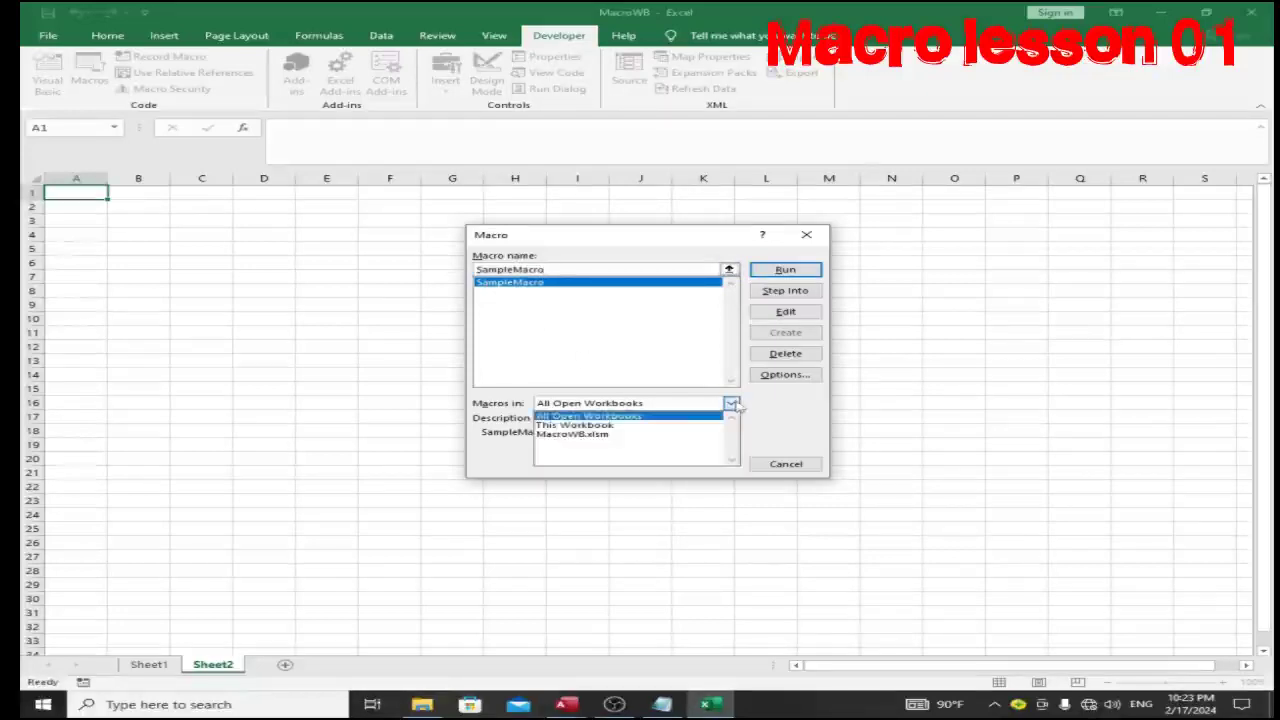
left_click(668, 435)
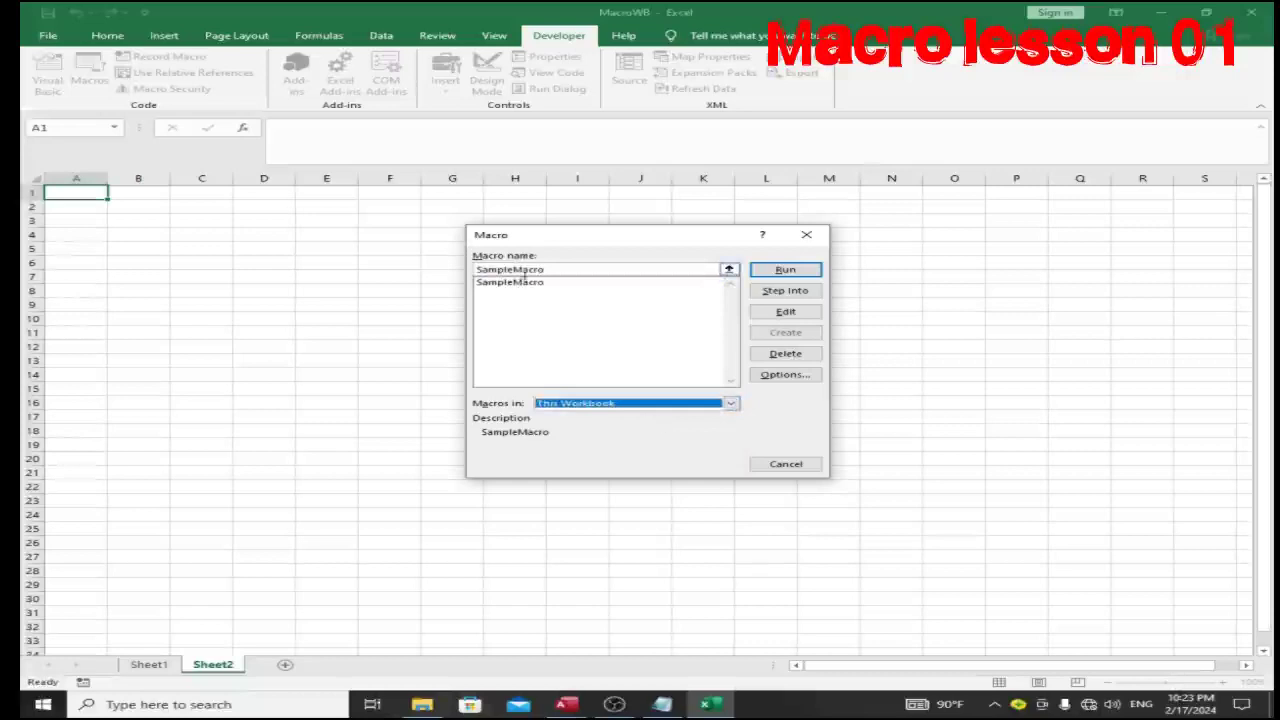
left_click(527, 286)
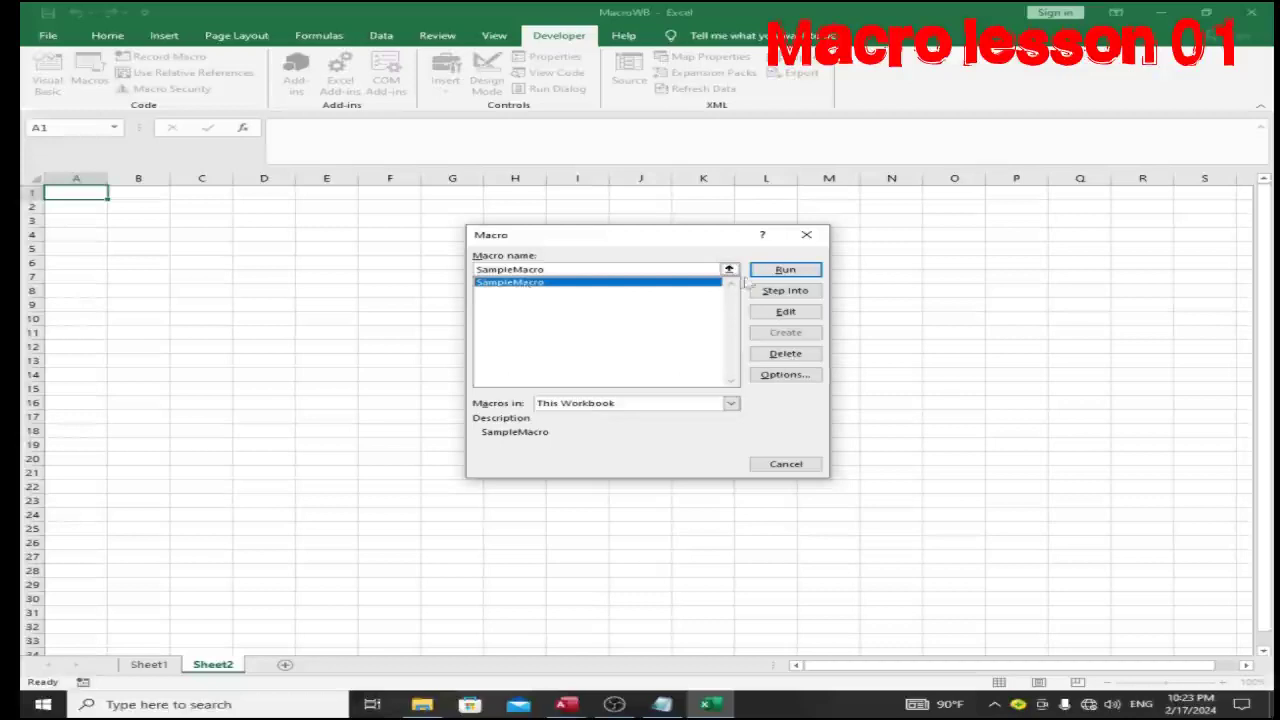
left_click(779, 271)
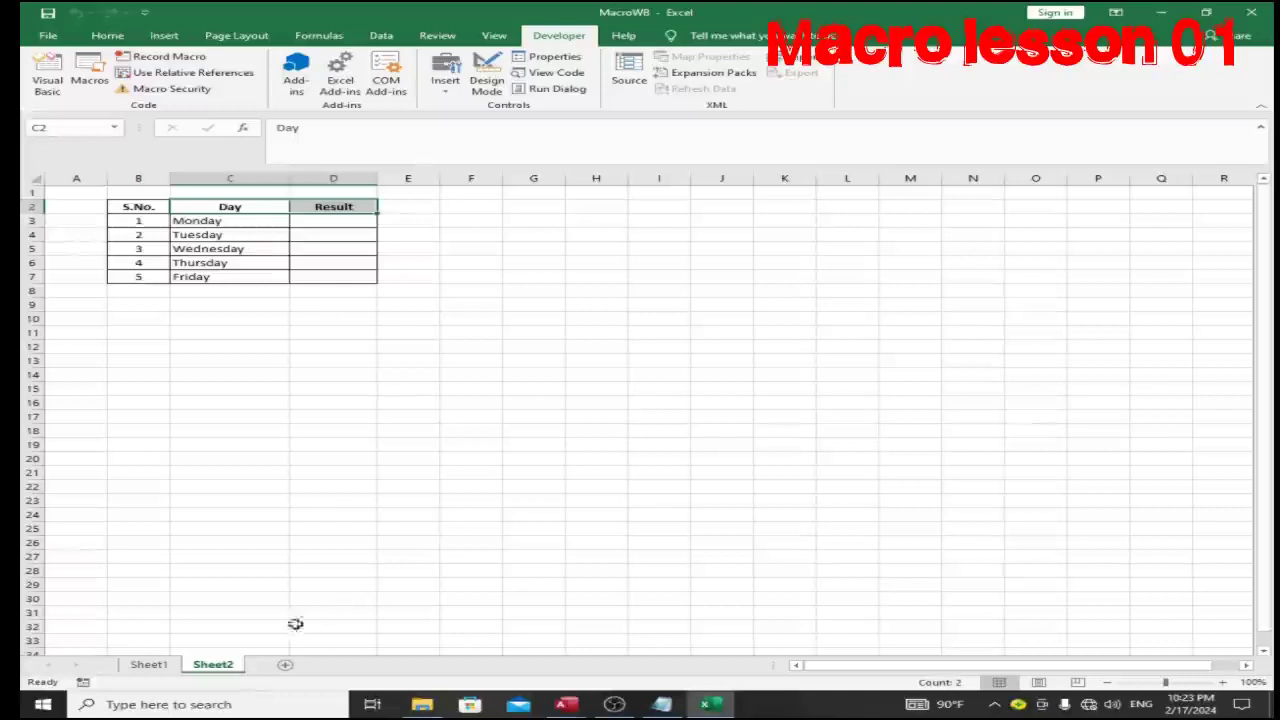
Compare the tables on Sheet1 and Sheet2, and run SampleMacro on a newly added third worksheet
left_click(150, 665)
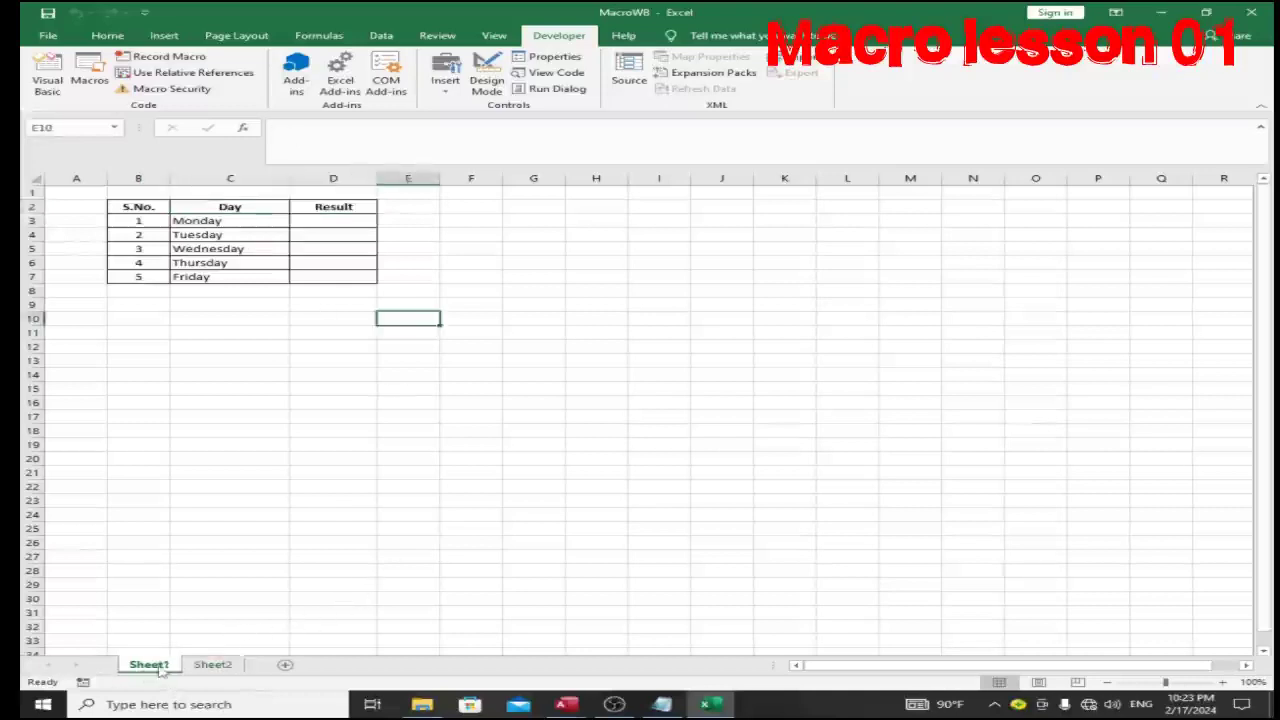
left_click(212, 665)
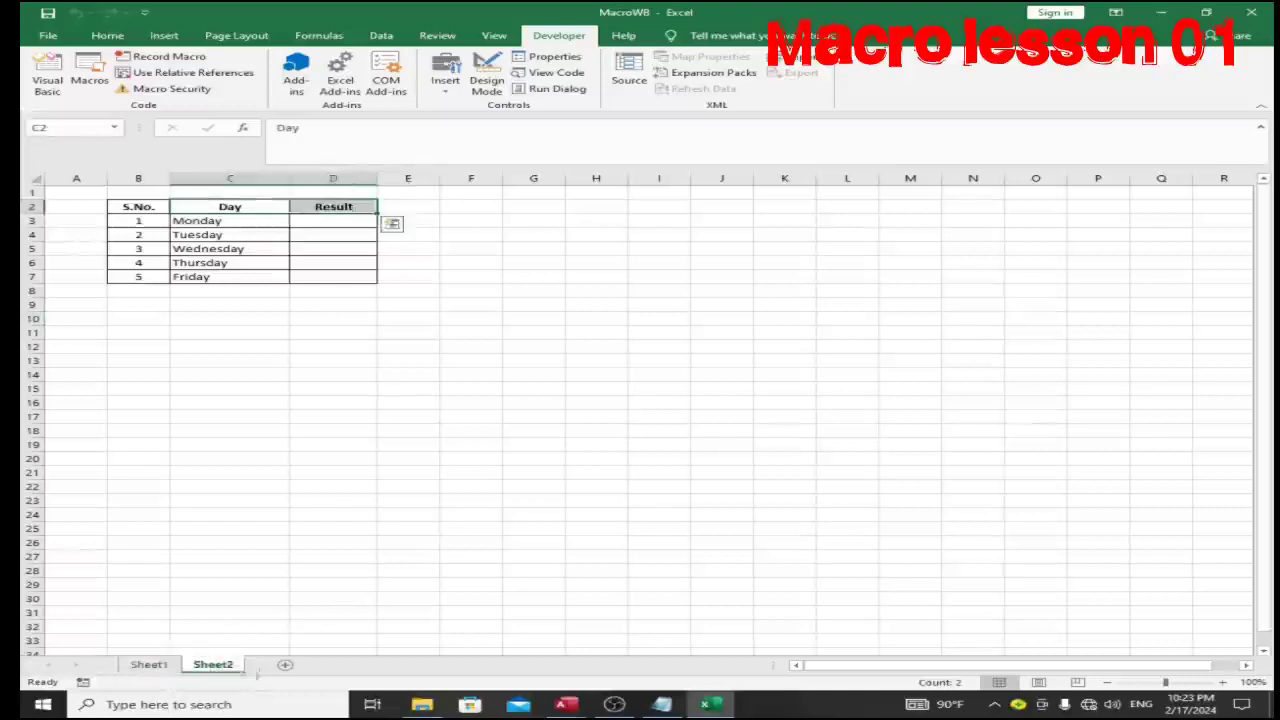
left_click(285, 665)
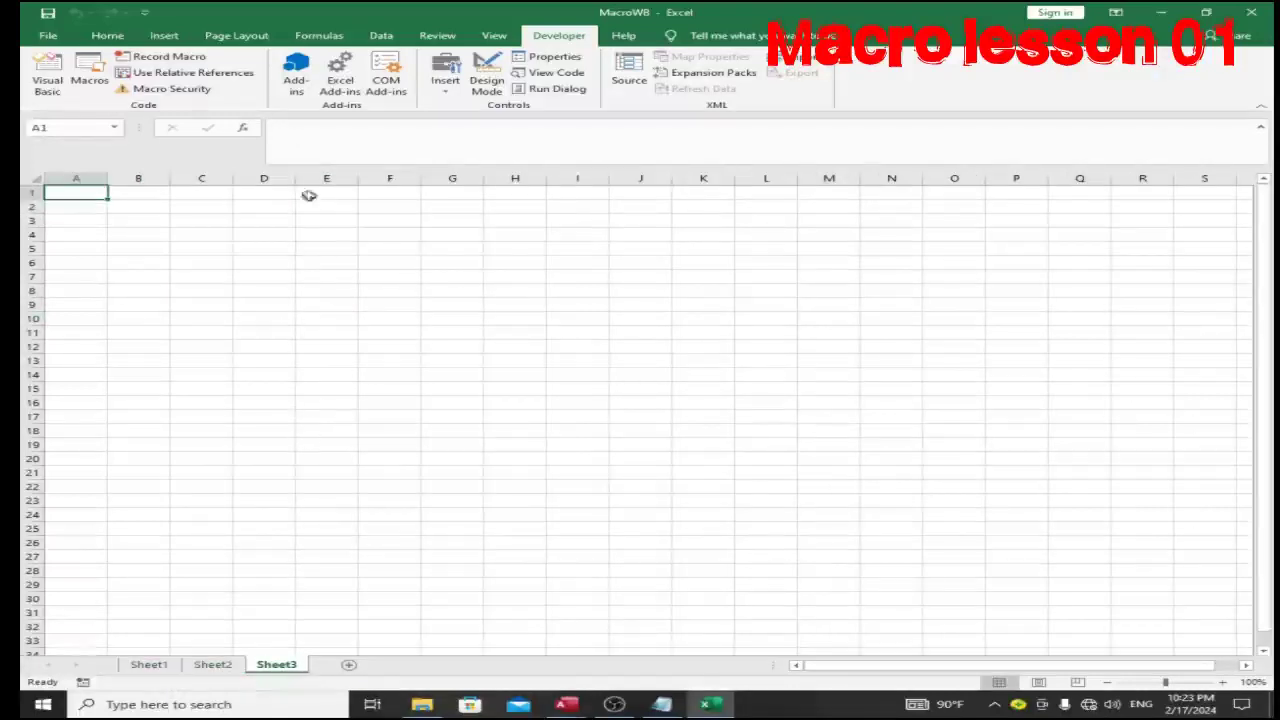
left_click(98, 84)
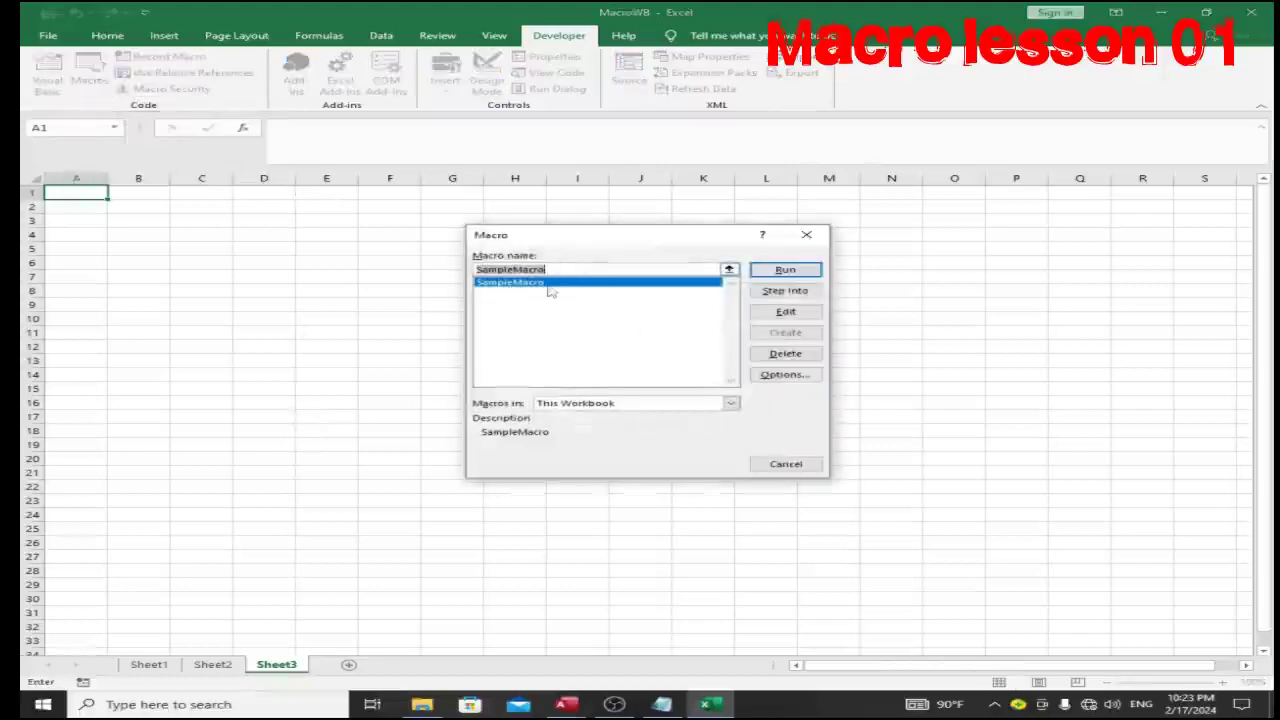
left_click(782, 270)
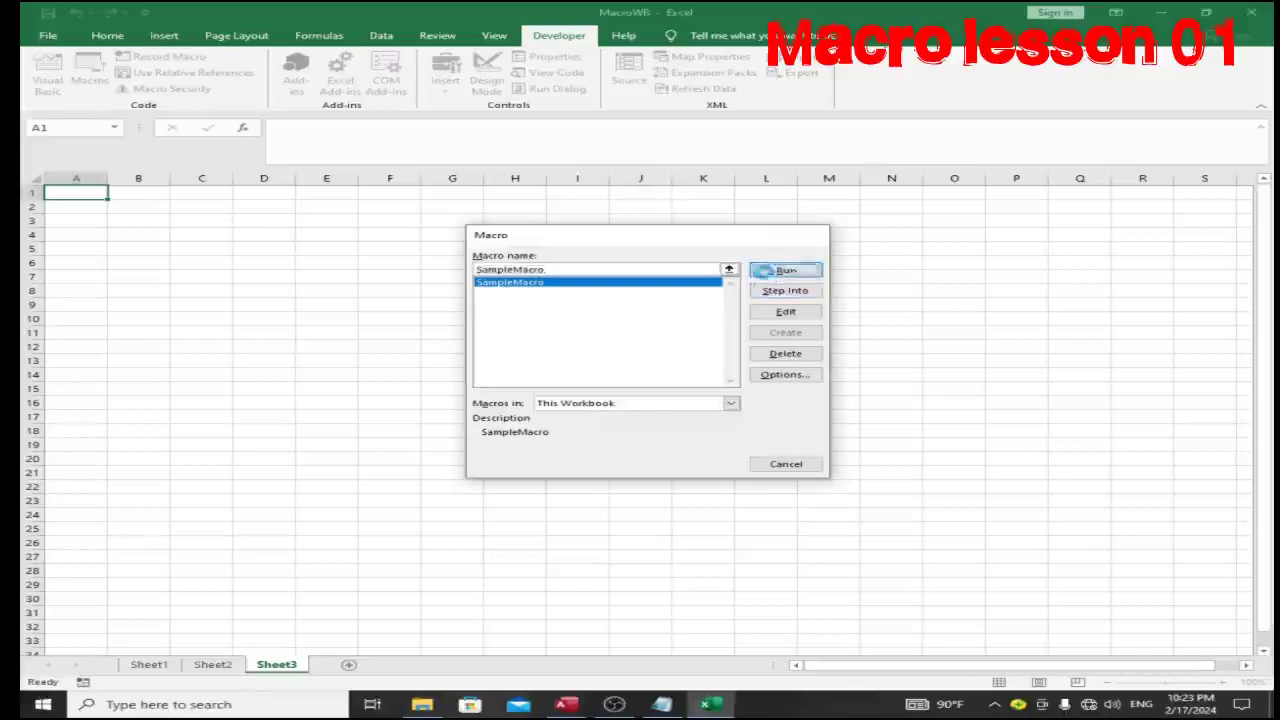